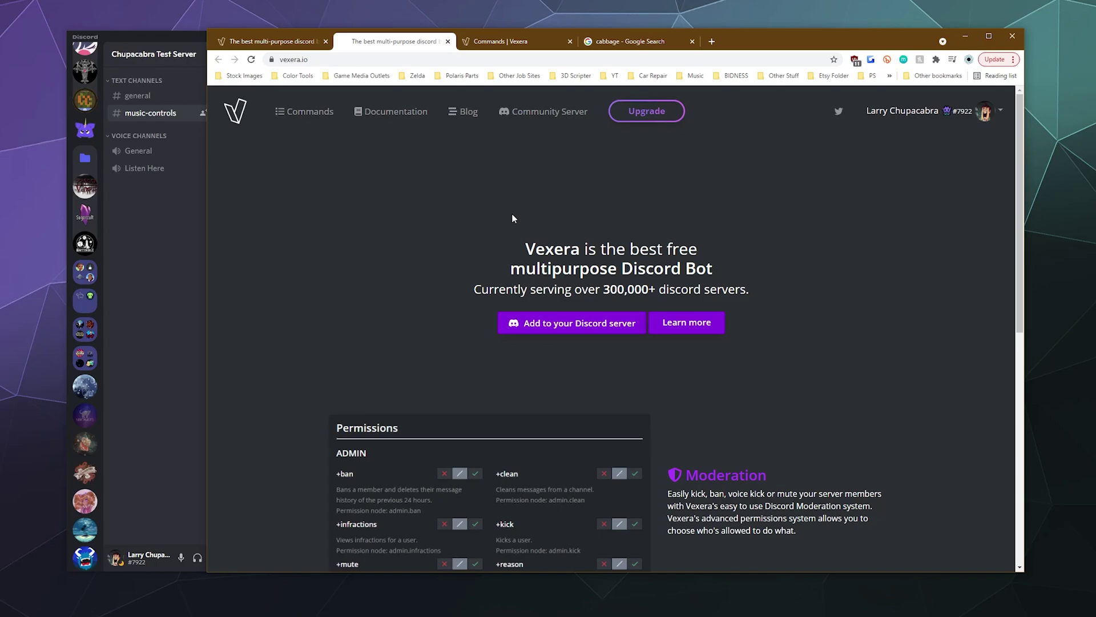
# - Browse the bot's command lists on the Commands page for the Games, Image, Misc and Music categories
pyautogui.click(507, 42)
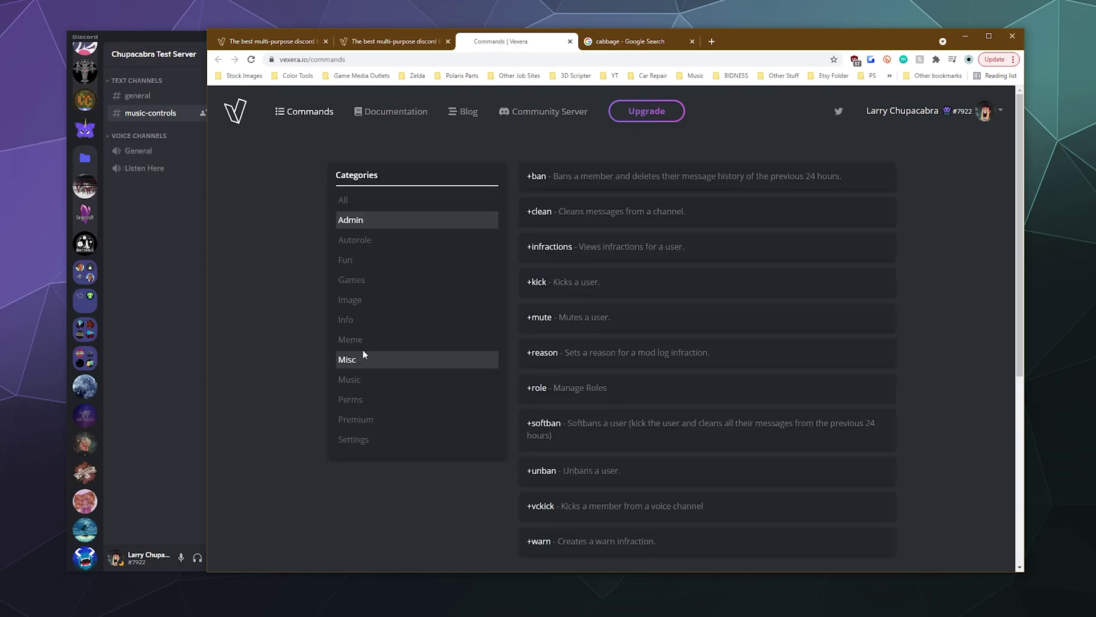
pyautogui.click(385, 282)
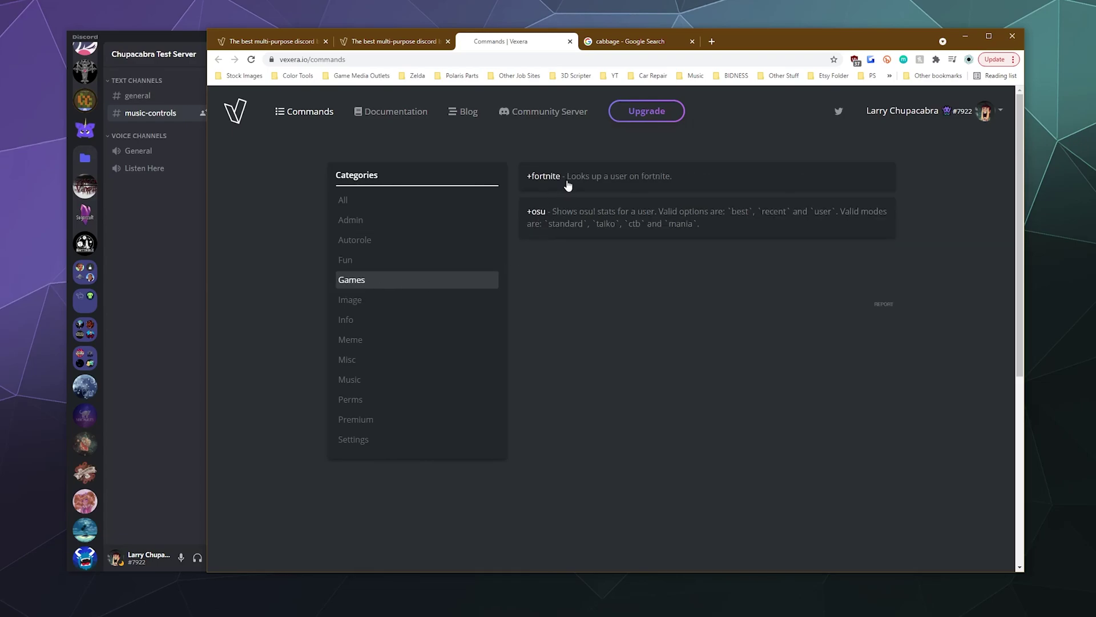
pyautogui.moveTo(342, 301); pyautogui.dragTo(356, 302)
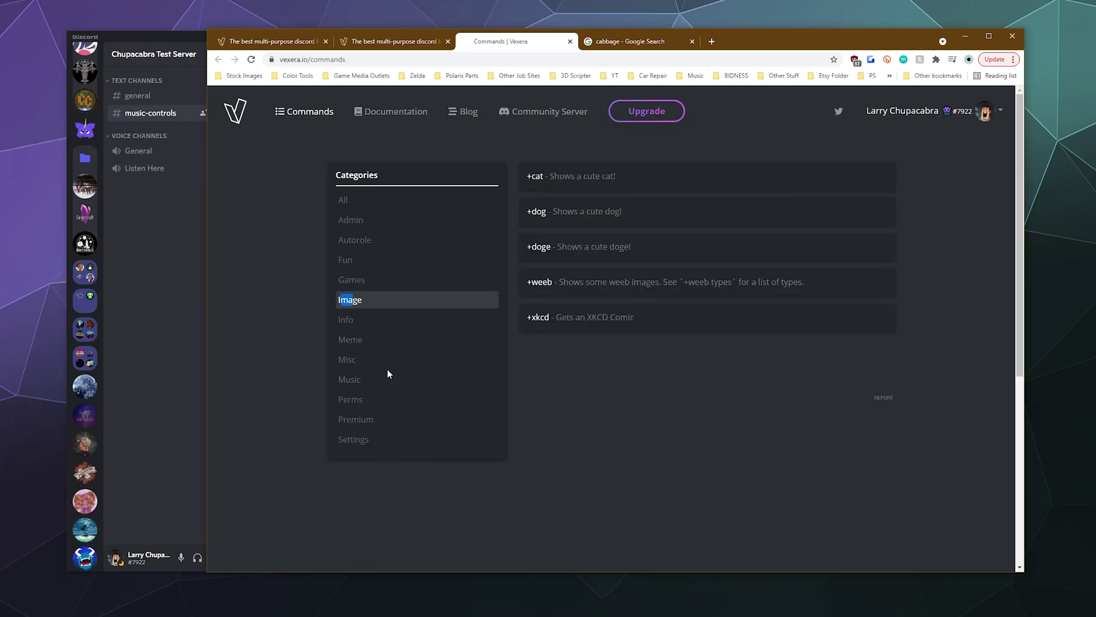
pyautogui.moveTo(347, 361); pyautogui.dragTo(350, 361)
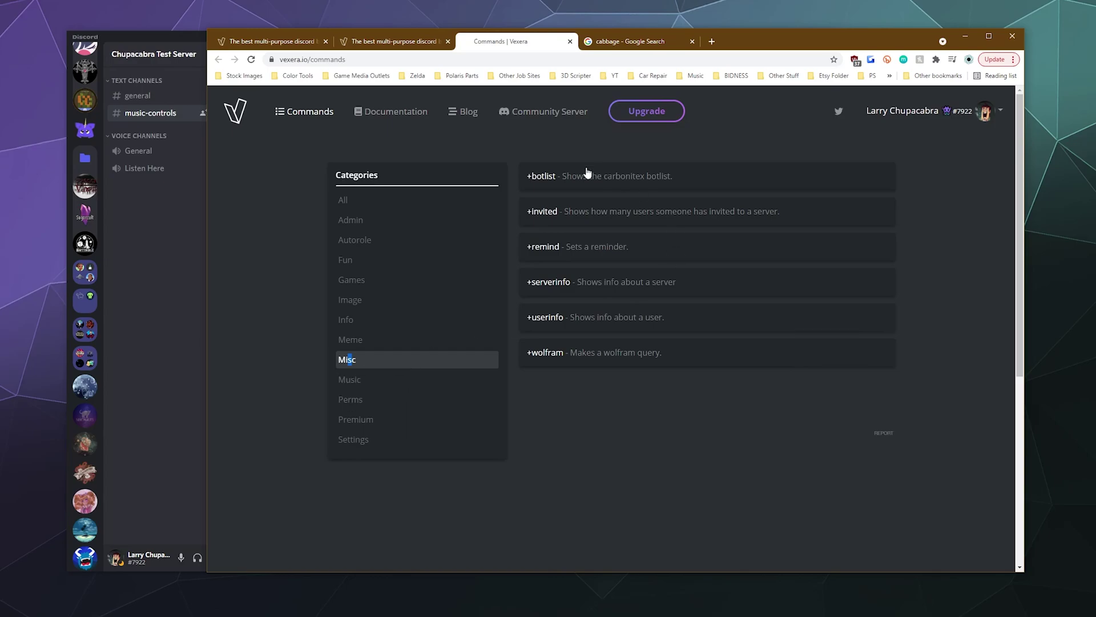
pyautogui.click(426, 380)
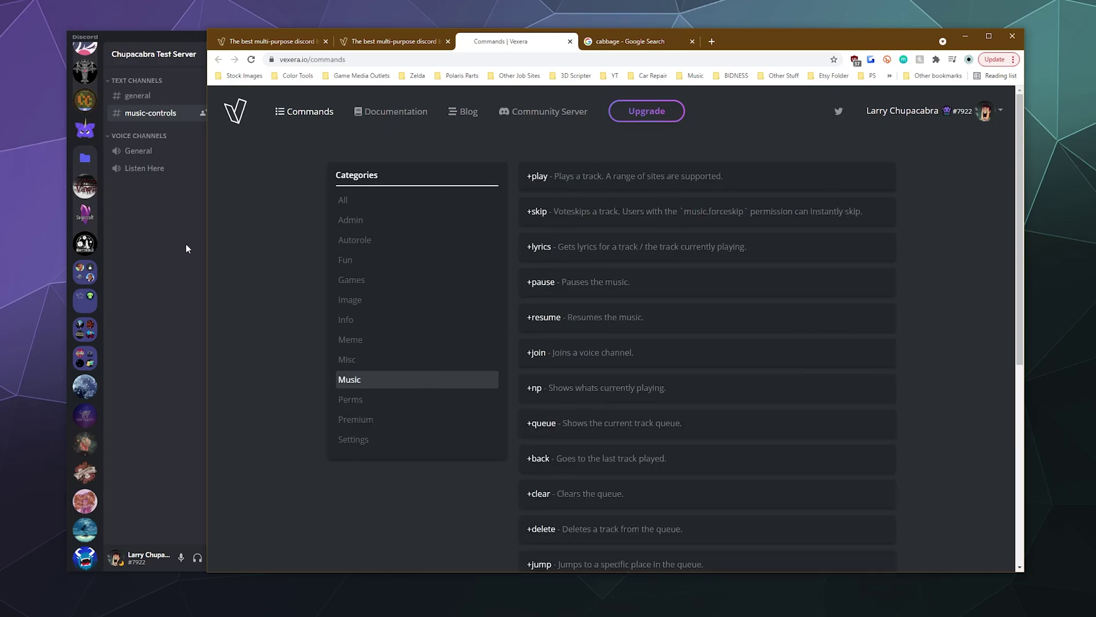
# - Add the Vexera bot to Chupacabra Test Server from its home page, authorizing the Administrator permission and completing the human verification
pyautogui.click(374, 44)
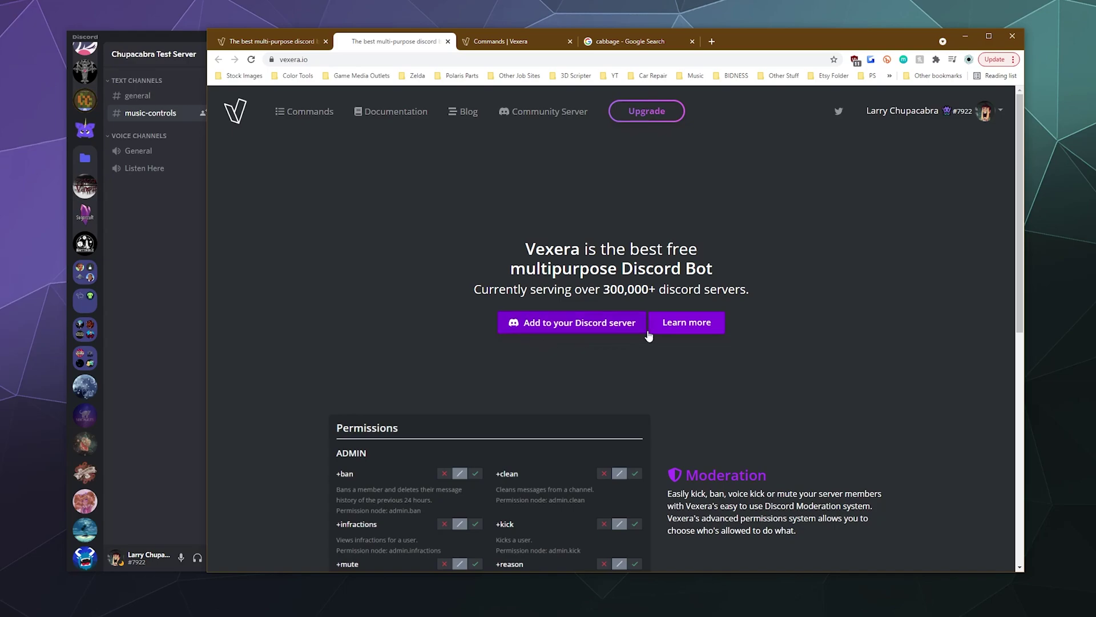
pyautogui.click(513, 331)
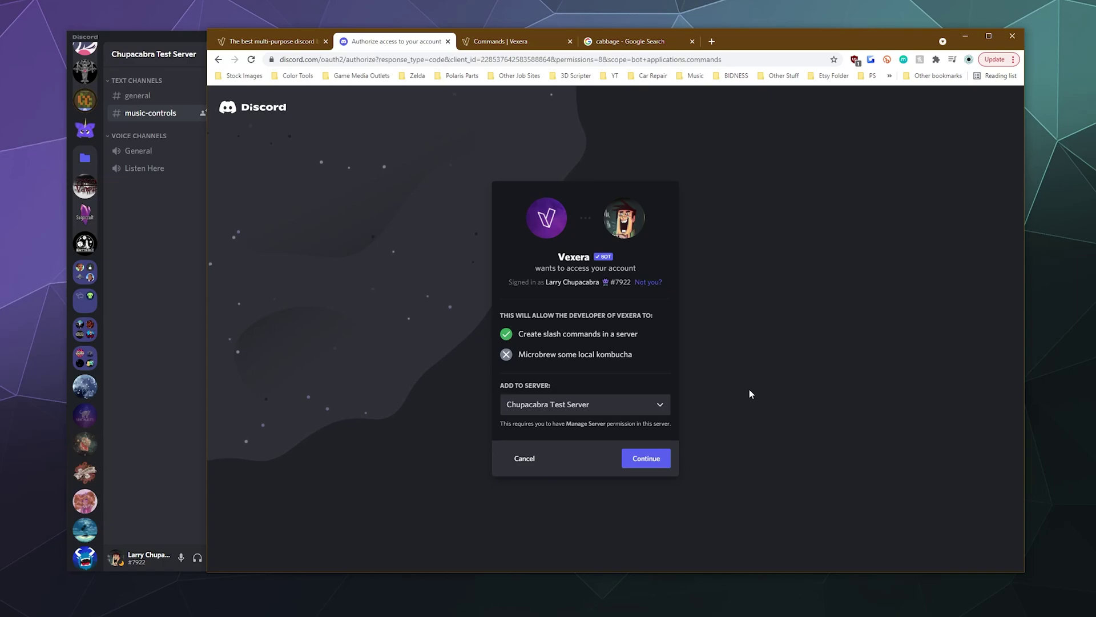
pyautogui.click(646, 462)
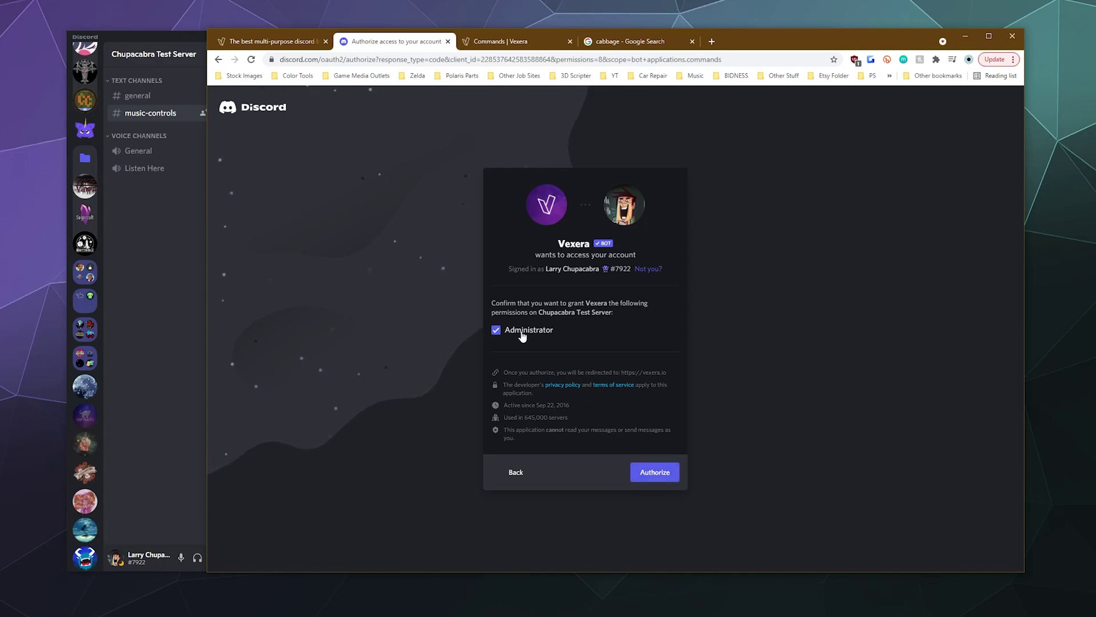
pyautogui.click(662, 472)
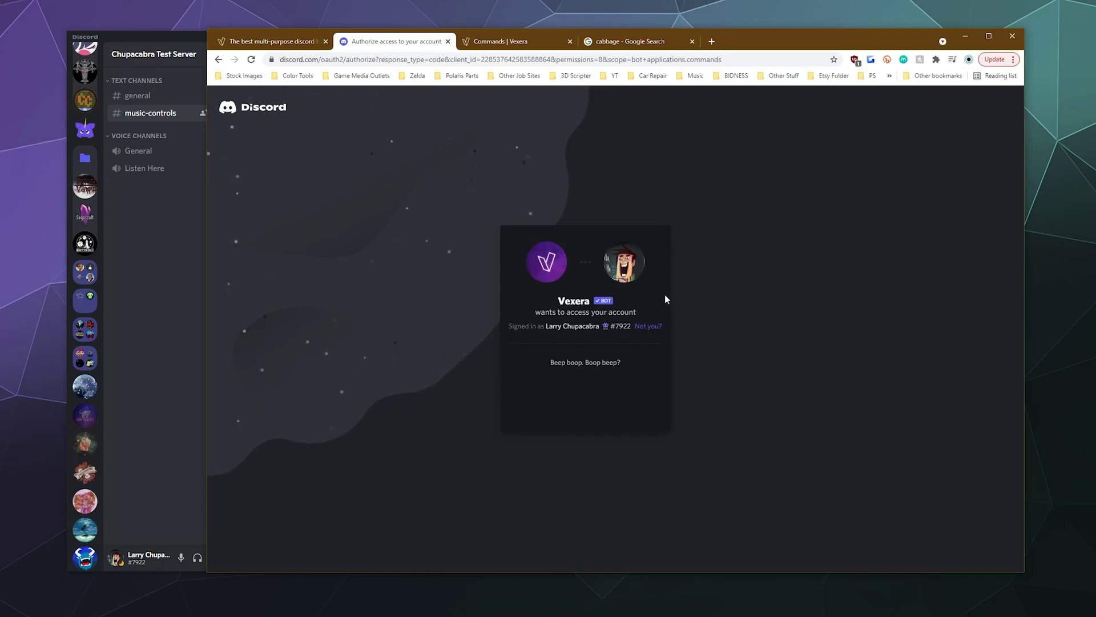
pyautogui.click(548, 396)
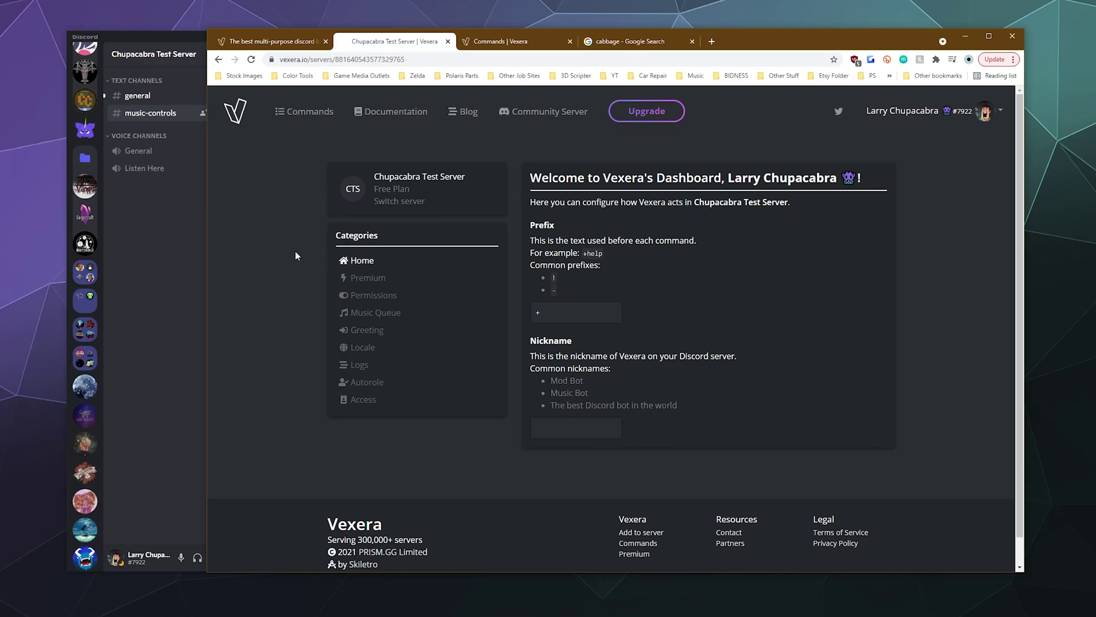
# - Switch to Discord, check the bot's welcome message in general, and send the +help command in the music-controls channel
pyautogui.click(194, 258)
pyautogui.click(178, 97)
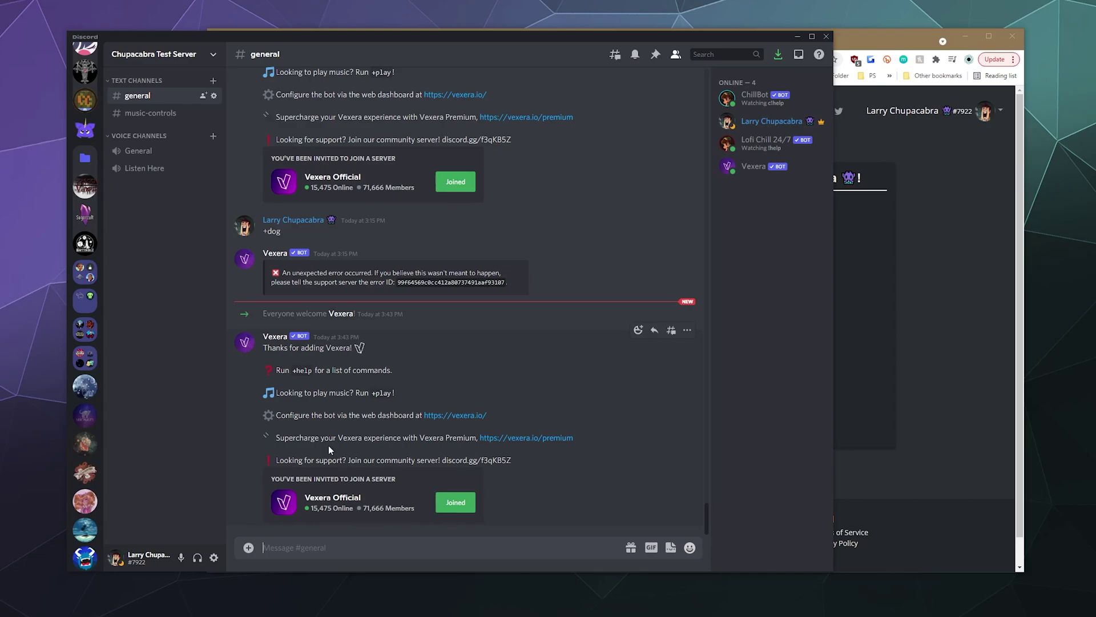
pyautogui.click(151, 116)
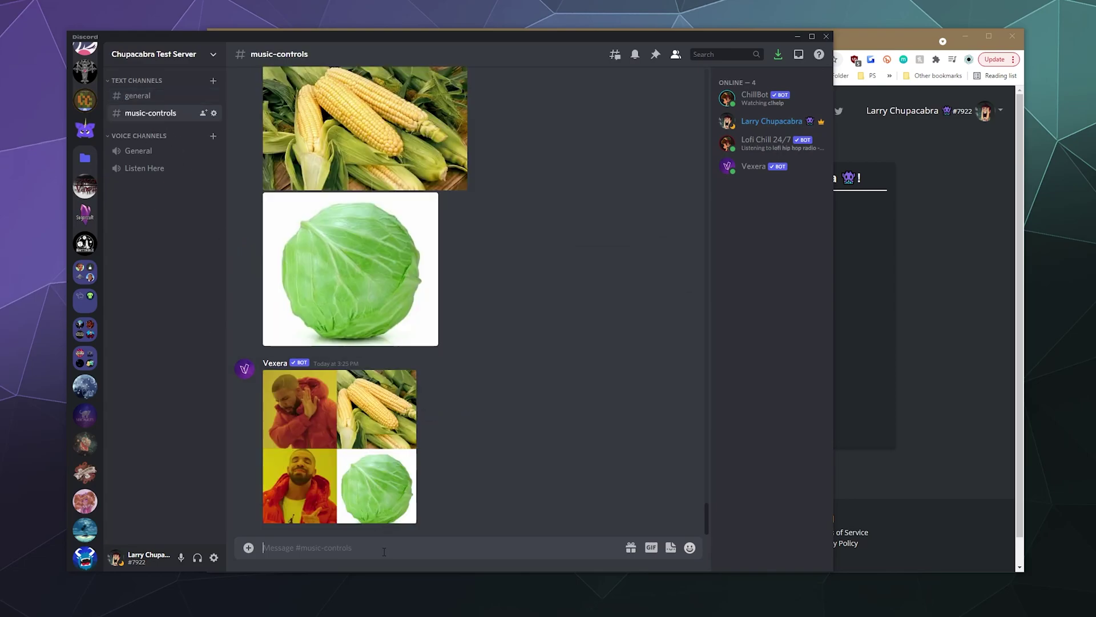
pyautogui.write('+help')
pyautogui.press('Return')
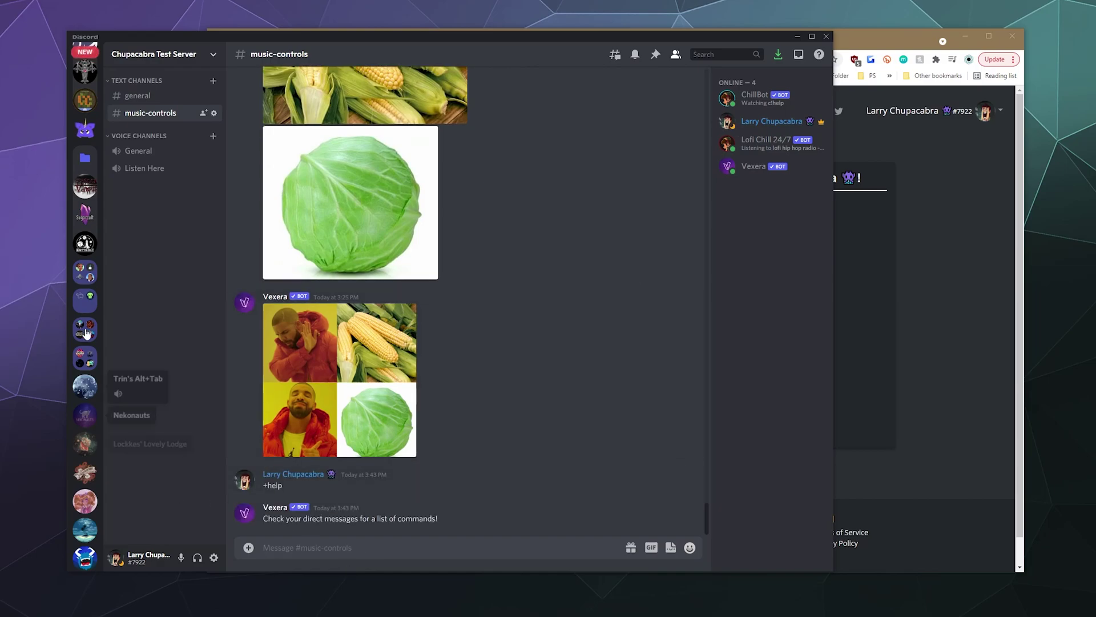
# - Open the direct message from Vexera and copy its full list of commands
pyautogui.scroll(-8, 86, 319)
pyautogui.scroll(8, 89, 325)
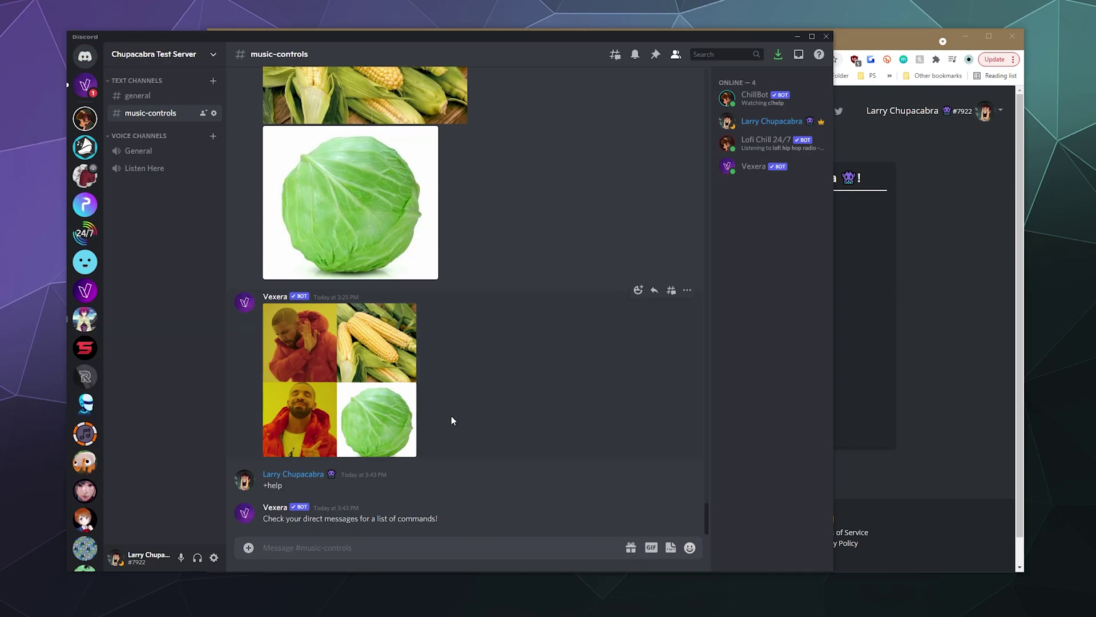
pyautogui.click(90, 79)
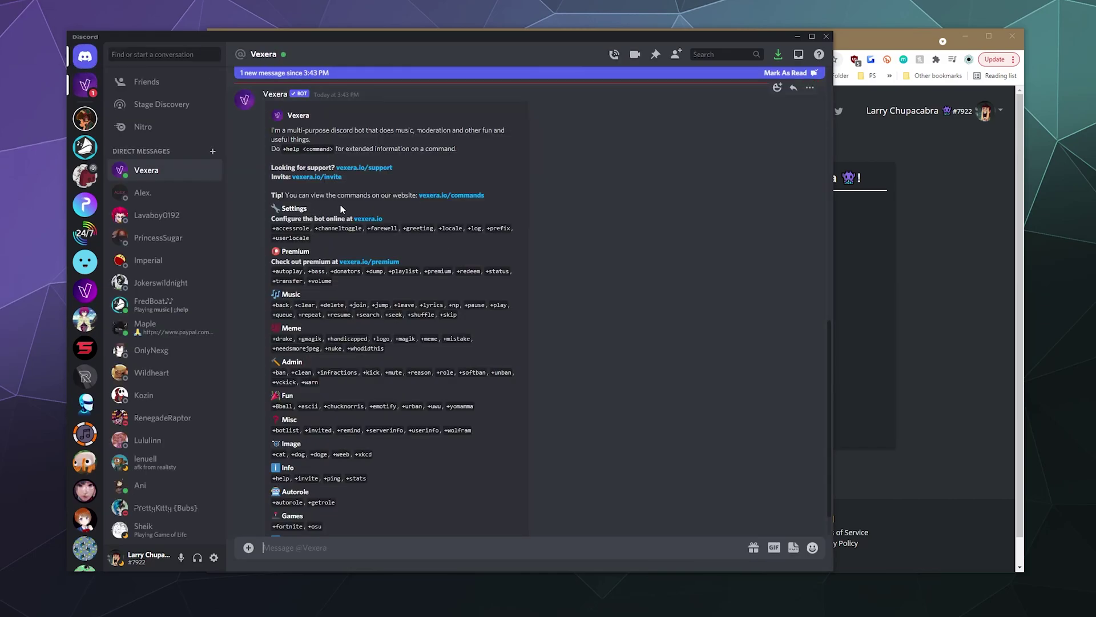
pyautogui.scroll(-2, 361, 300)
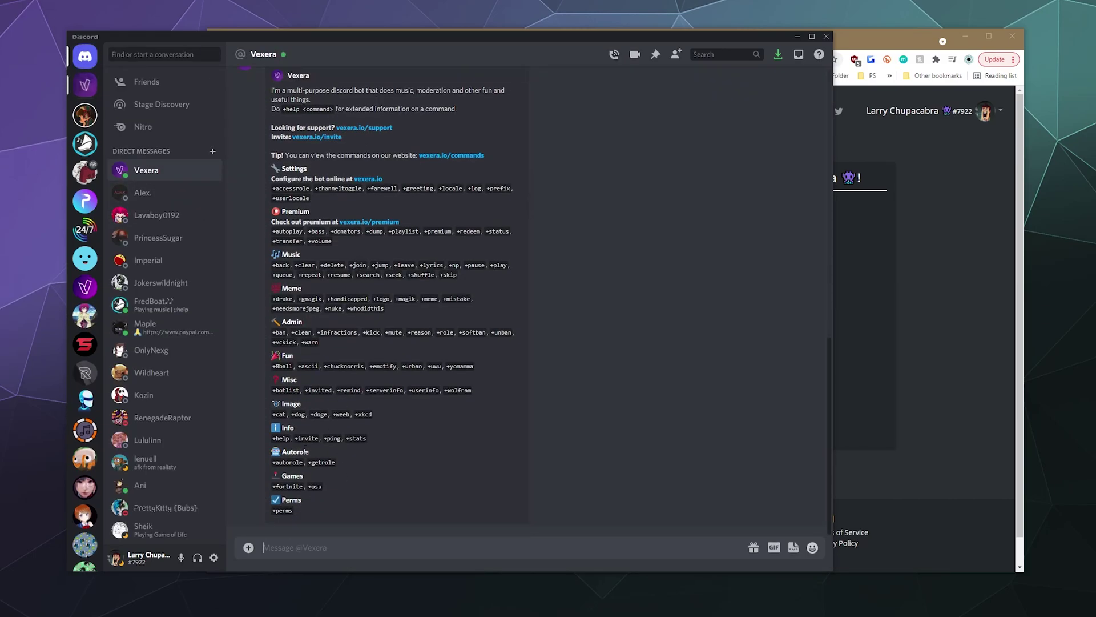
pyautogui.moveTo(302, 518); pyautogui.dragTo(268, 93)
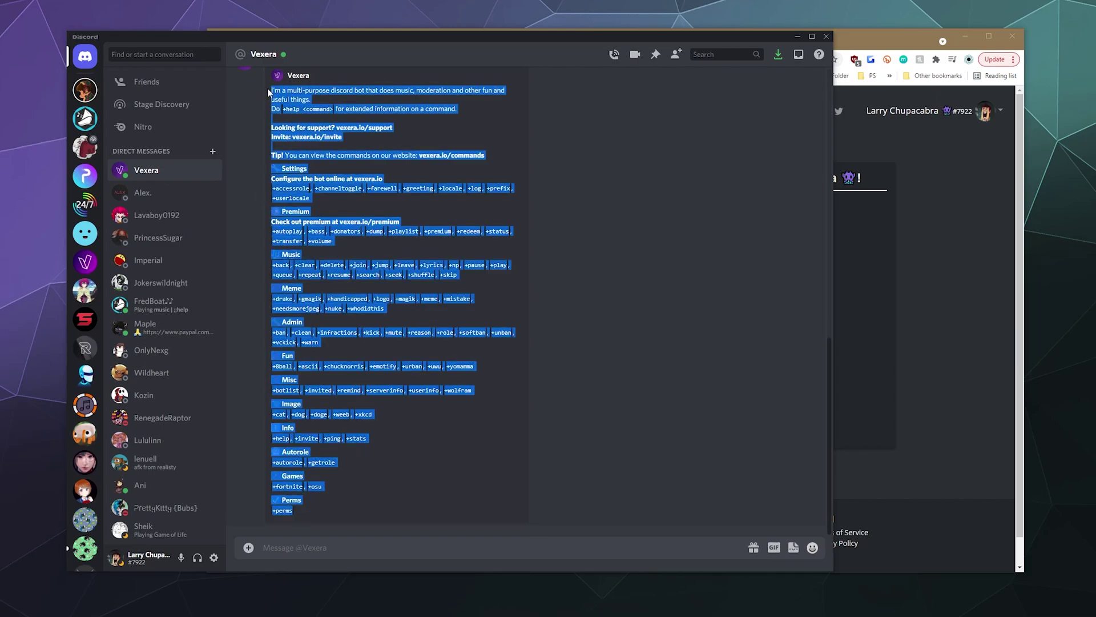
# - Post the copied command list in the test server's music-controls channel and join the Listen Here voice channel
pyautogui.scroll(-10, 72, 415)
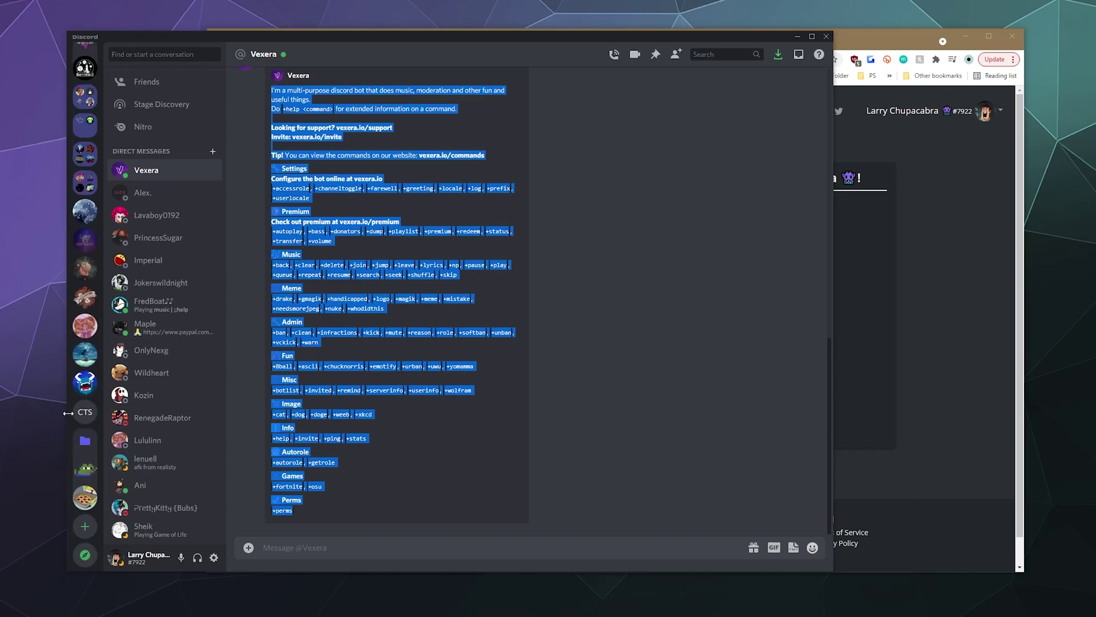
pyautogui.click(84, 411)
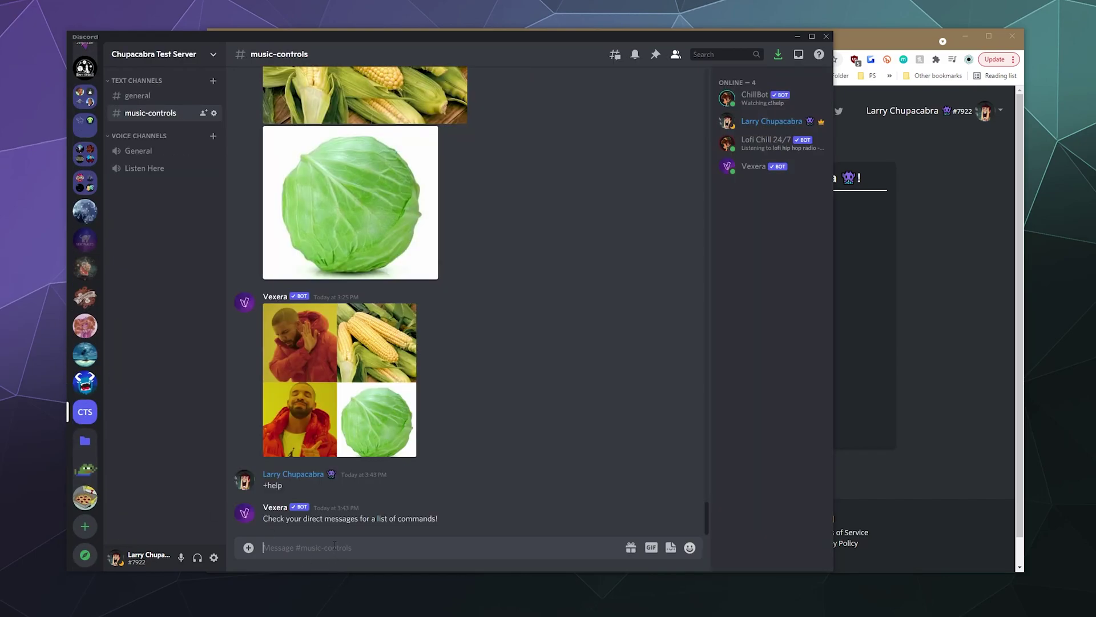
pyautogui.hotkey('ctrl', 'v')
pyautogui.press('Return')
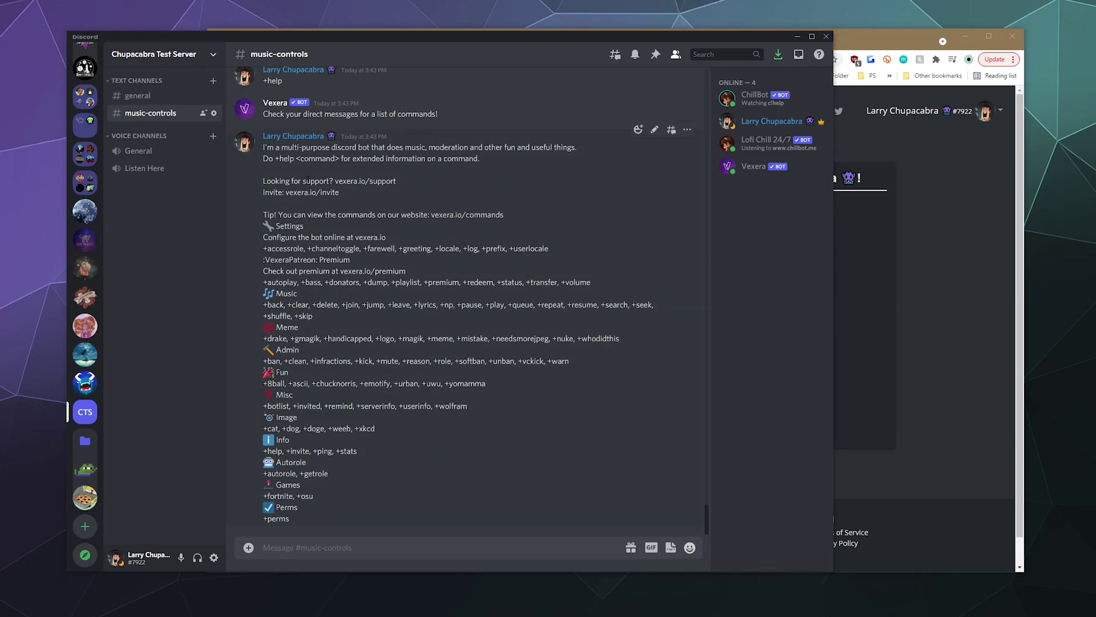
pyautogui.click(128, 171)
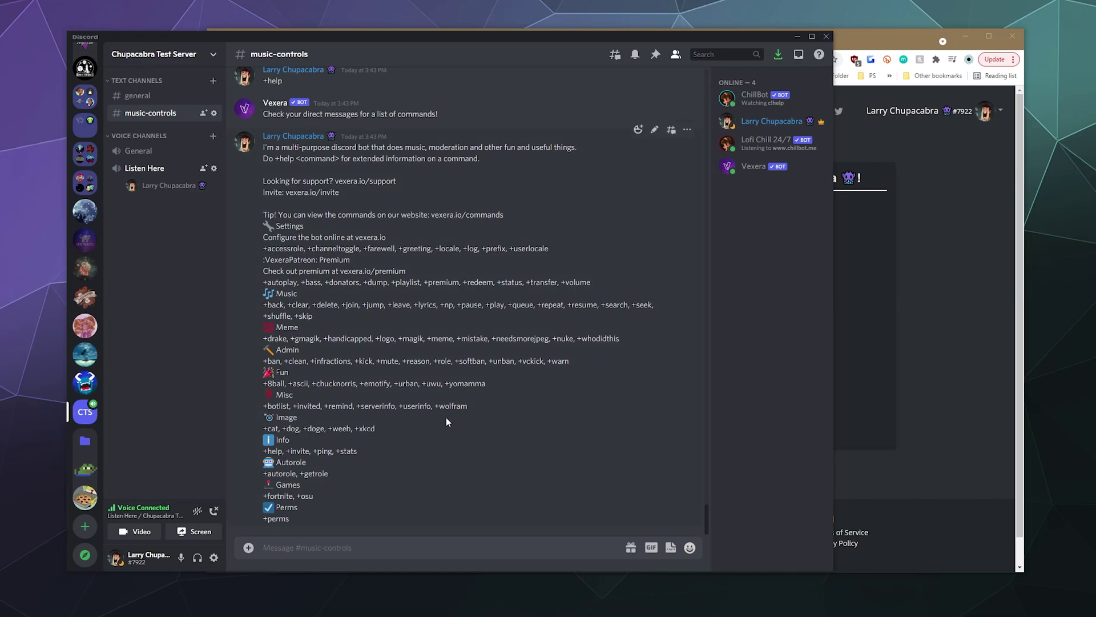
pyautogui.click(349, 552)
pyautogui.write('+search')
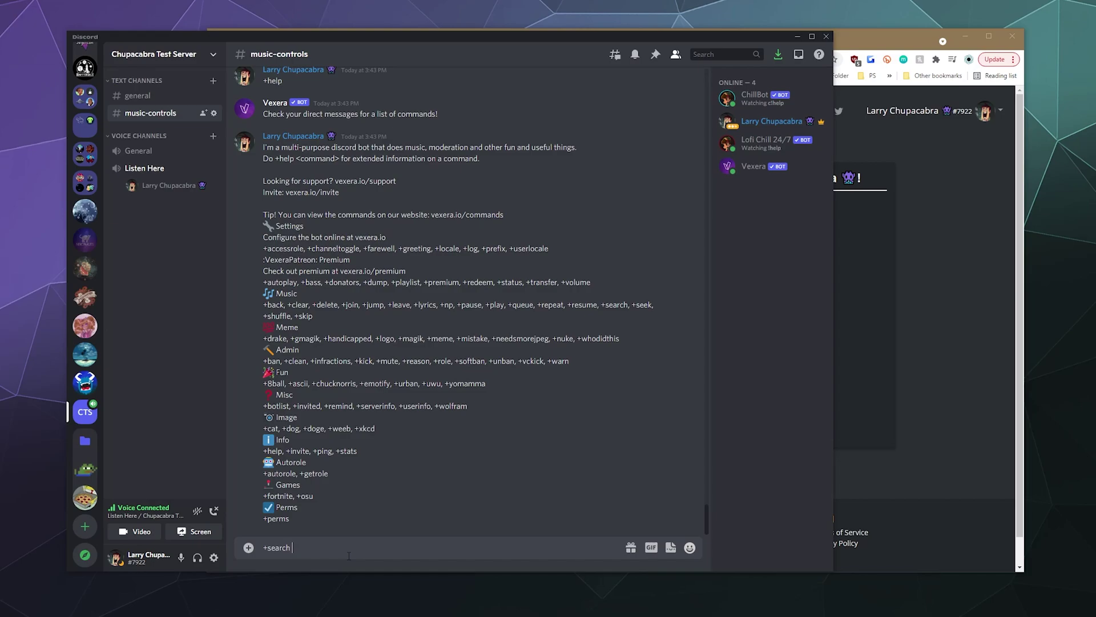
pyautogui.hotkey('ctrl', 'a')
pyautogui.press('BackSpace')
# - Switch to the browser, open YouTube in a new tab and search for NCS
pyautogui.click(856, 336)
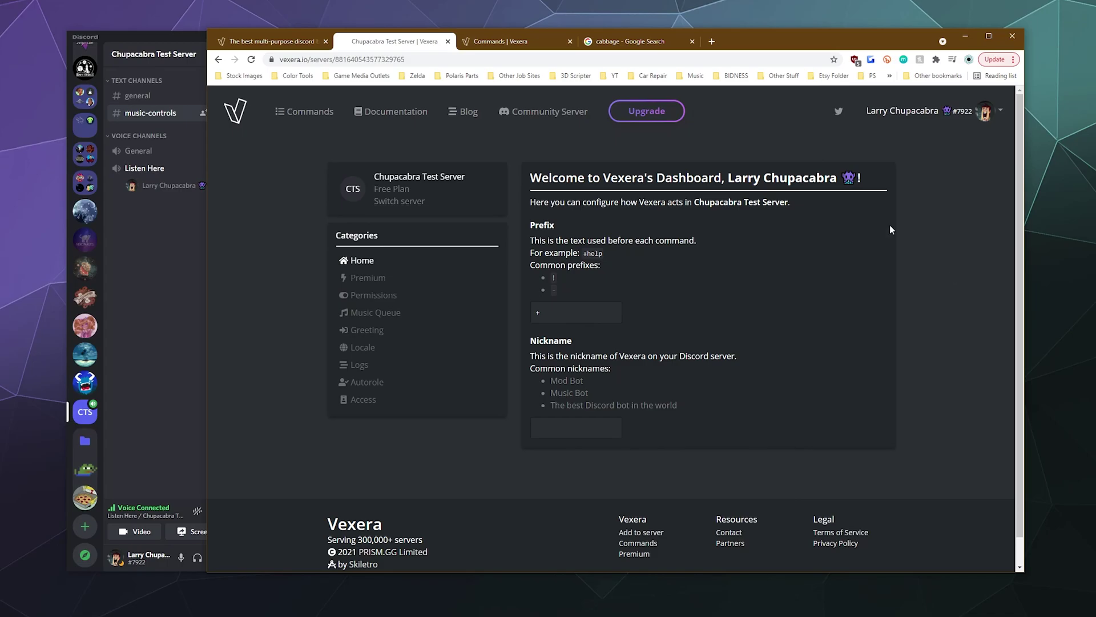
pyautogui.click(712, 41)
pyautogui.write('you')
pyautogui.press('Return')
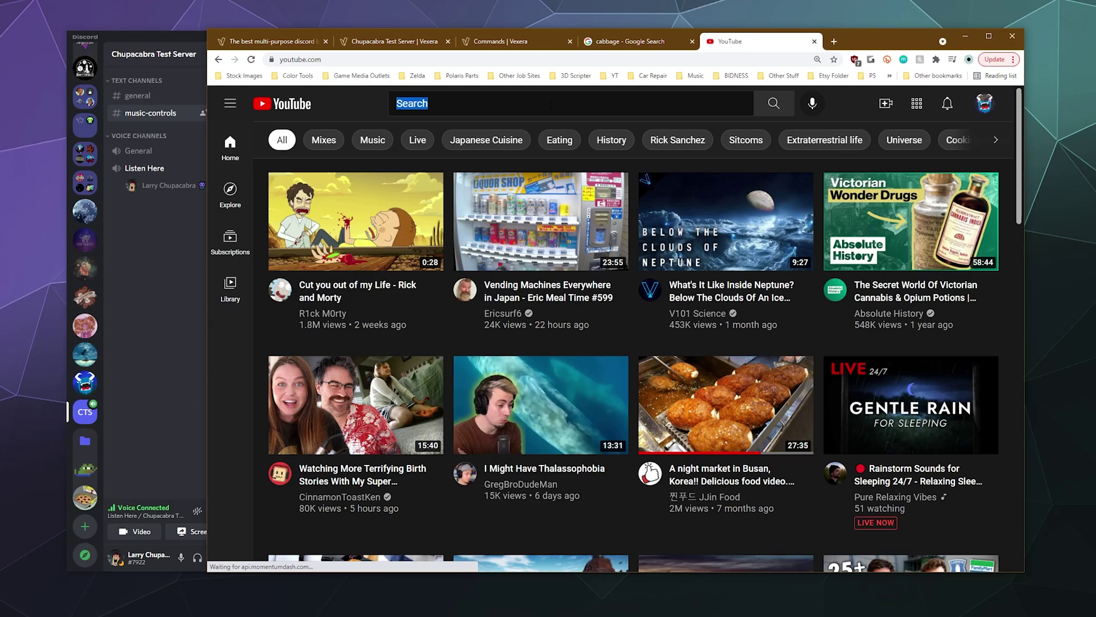
pyautogui.click(550, 105)
pyautogui.write('NCS')
pyautogui.press('Return')
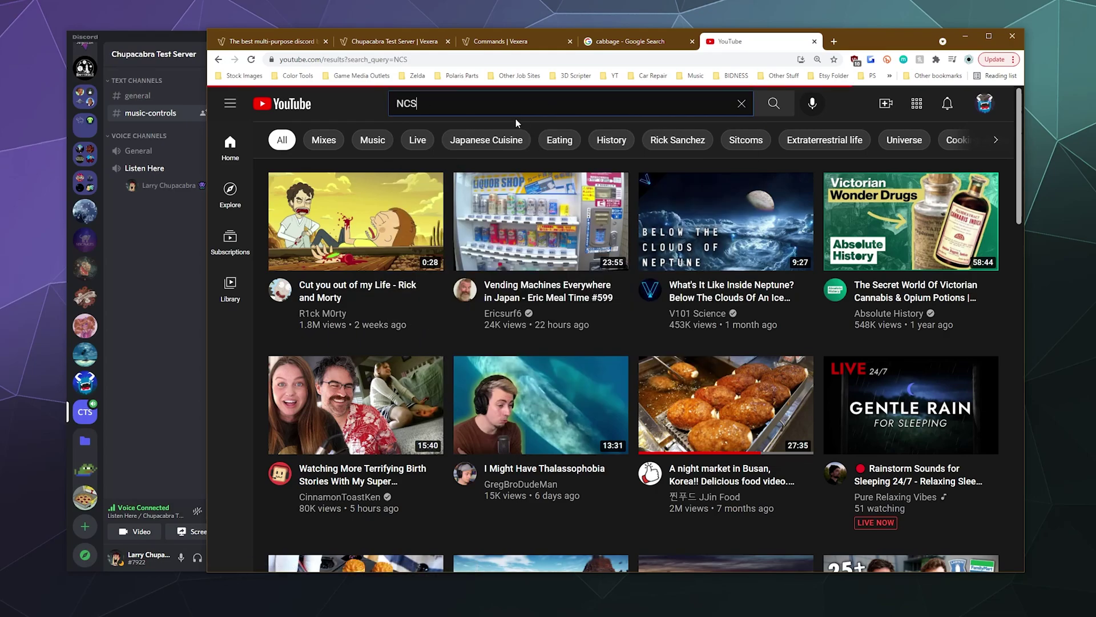
# - Copy the URL of the video "Abstrakt - U [NCS10 Release]" and send it with the +play command in Discord's music-controls channel
pyautogui.moveTo(386, 384)
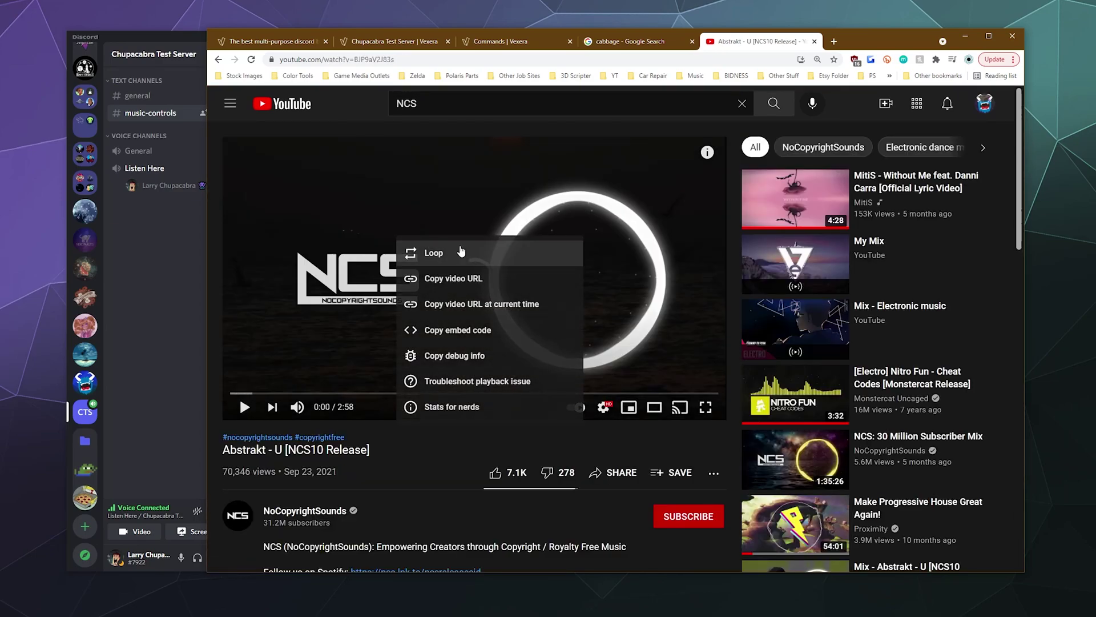
pyautogui.click(449, 279)
pyautogui.click(152, 314)
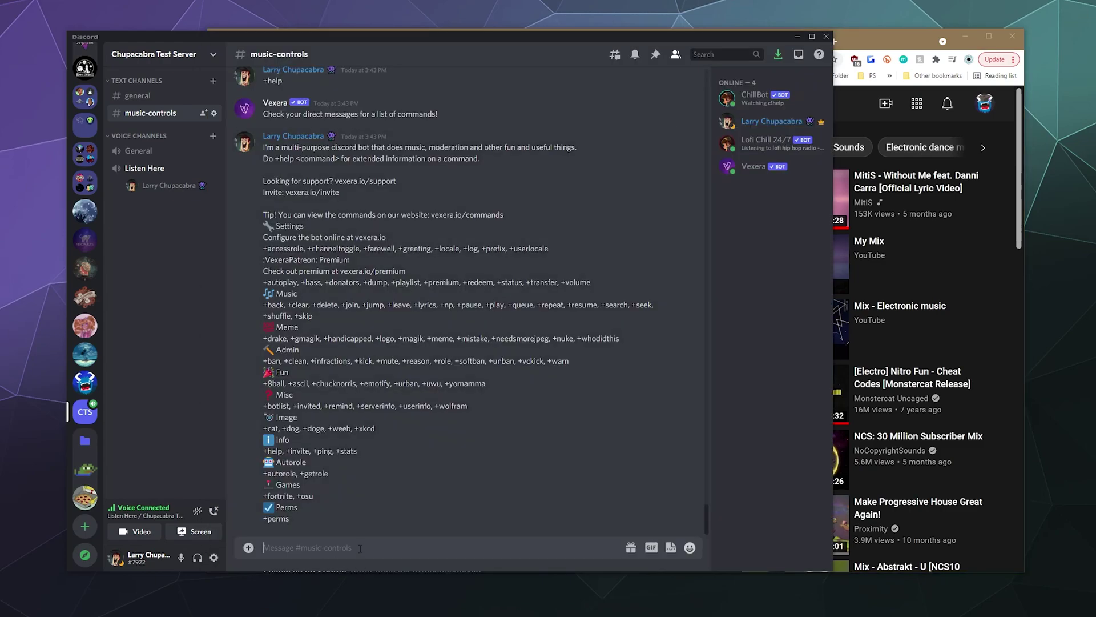
pyautogui.write('+play')
pyautogui.hotkey('ctrl', 'v')
pyautogui.press('Return')
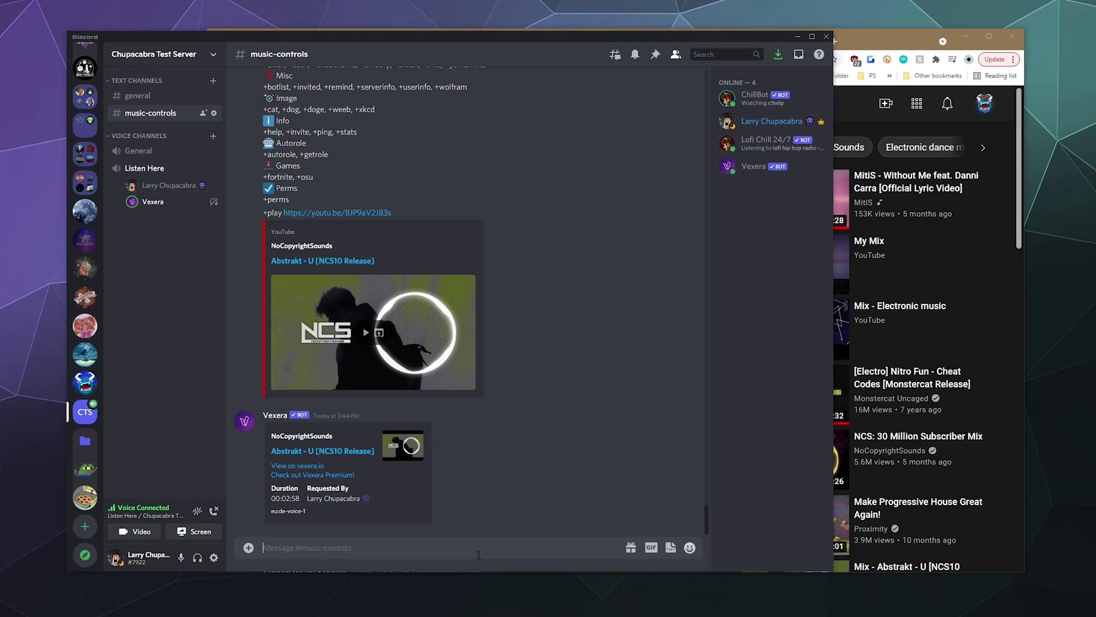
# - Stop the bot's playback by sending +stop in the music-controls channel
pyautogui.click(478, 555)
pyautogui.write('+stop')
pyautogui.press('Return')
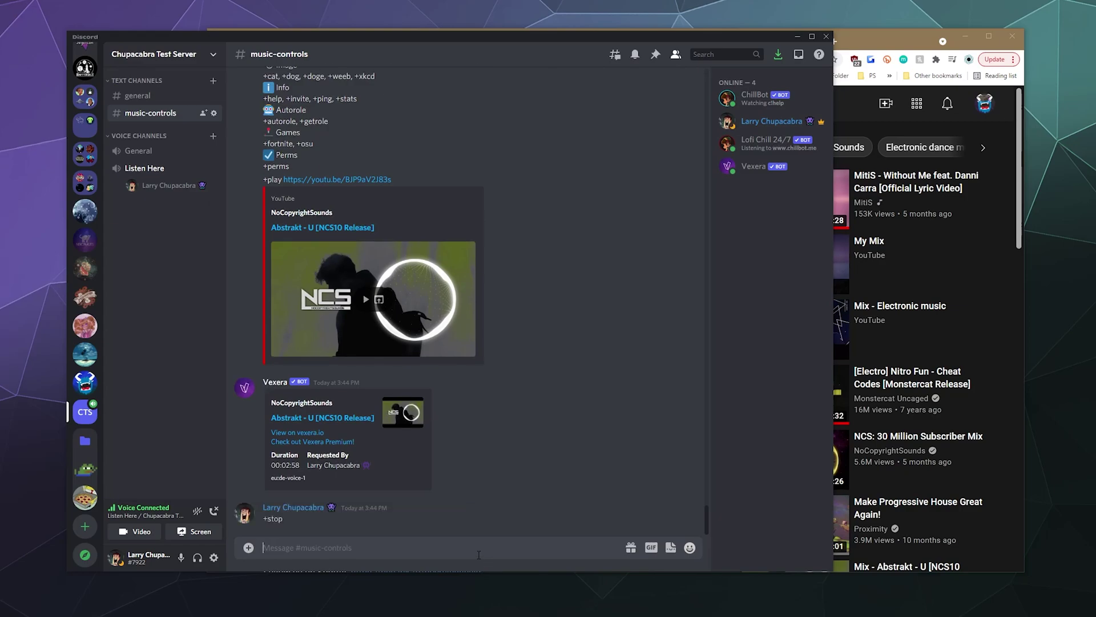
# - Send "+search NCS" to the bot and choose track 1 from its search results to play
pyautogui.write('+')
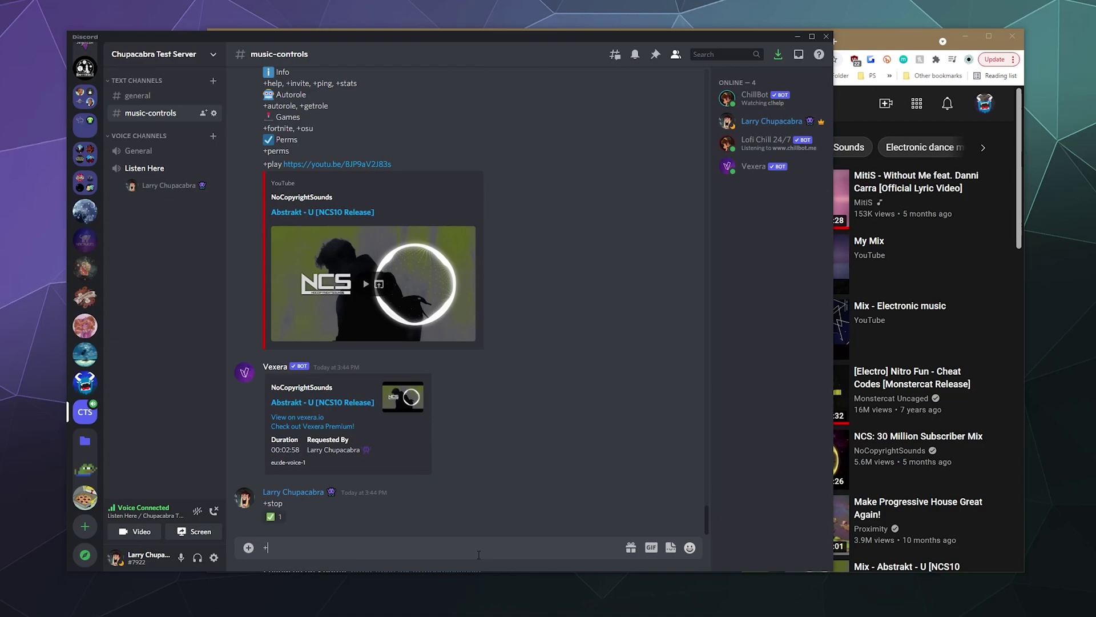
pyautogui.write('search NCS')
pyautogui.press('Return')
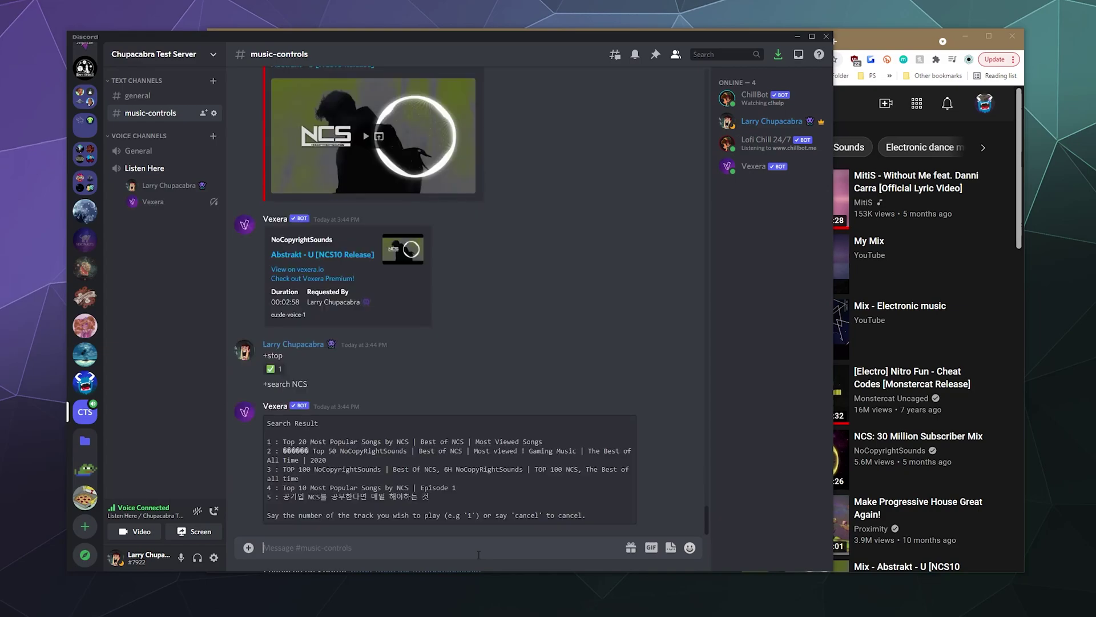
pyautogui.write('1')
pyautogui.press('Return')
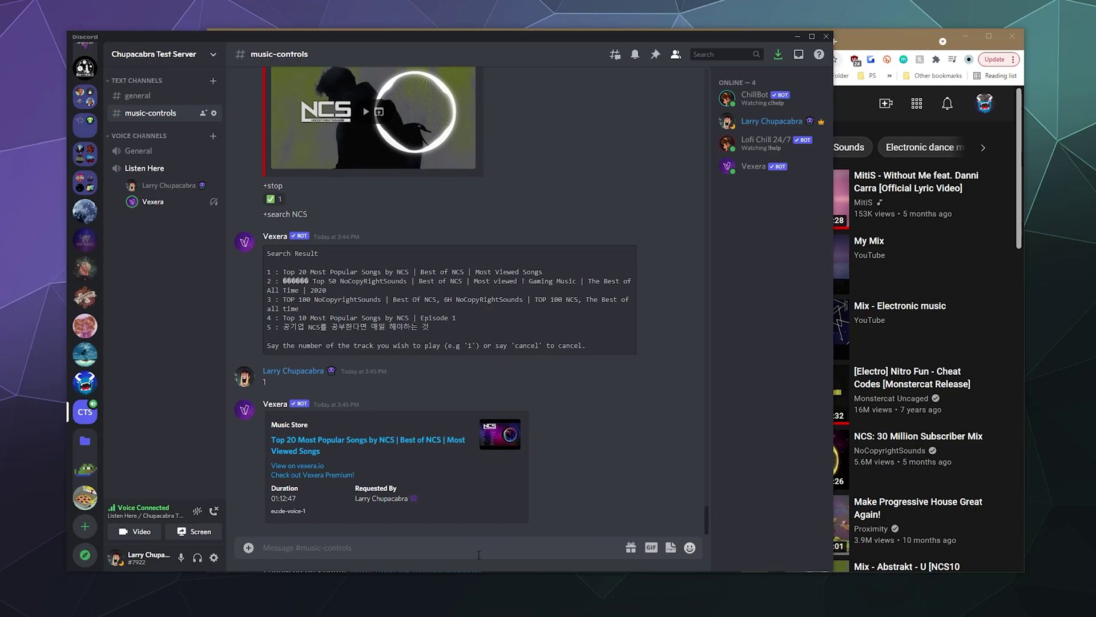
# - Switch to the browser, close the YouTube tab and review the Premium plans from the Vexera dashboard
pyautogui.click(844, 100)
pyautogui.click(829, 41)
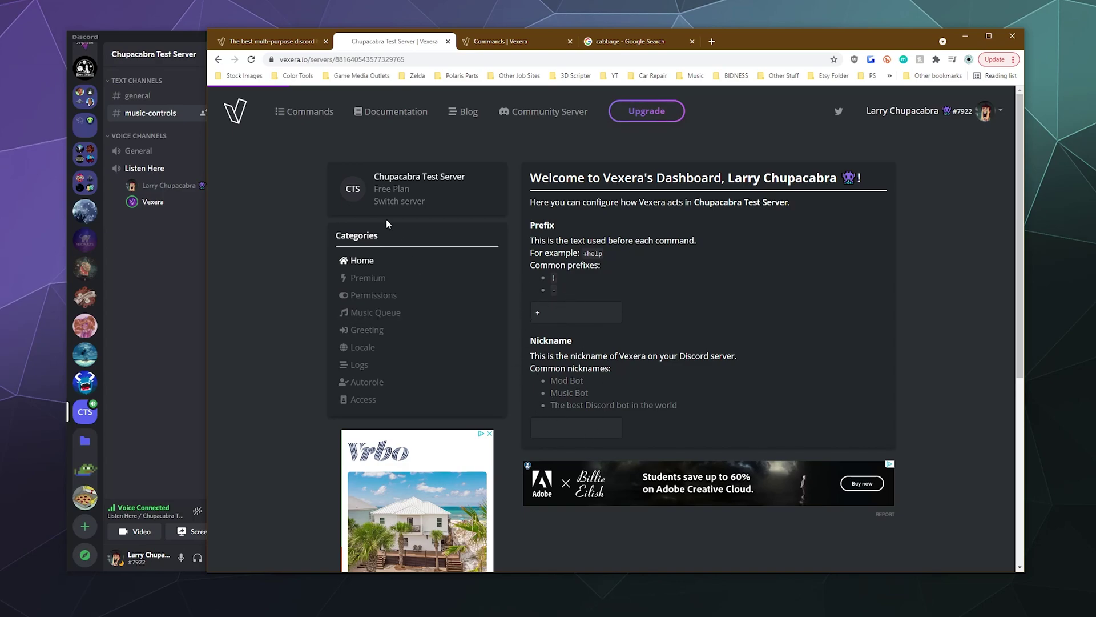
pyautogui.click(366, 278)
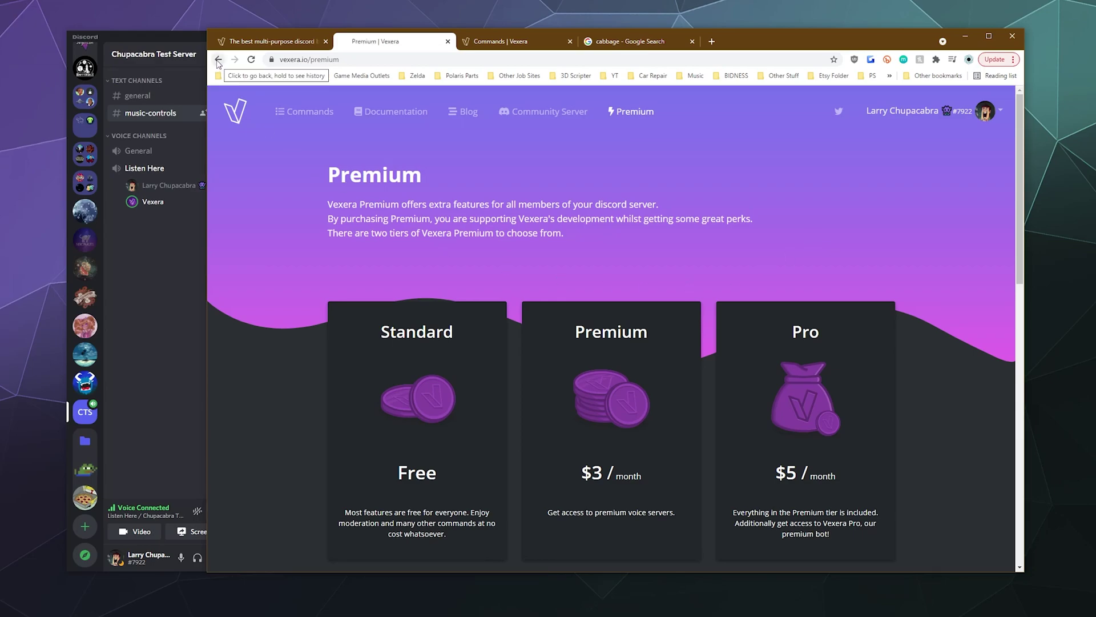
pyautogui.scroll(-3, 546, 294)
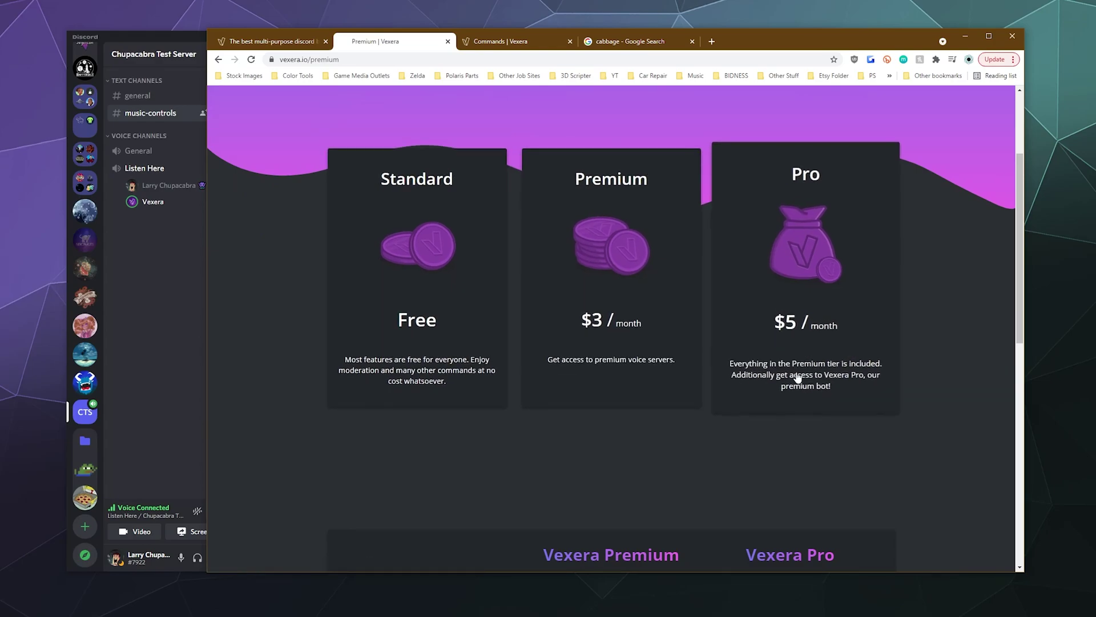
# - Compare the features of Vexera Premium and Vexera Pro, and return to the server's dashboard
pyautogui.scroll(-7, 520, 323)
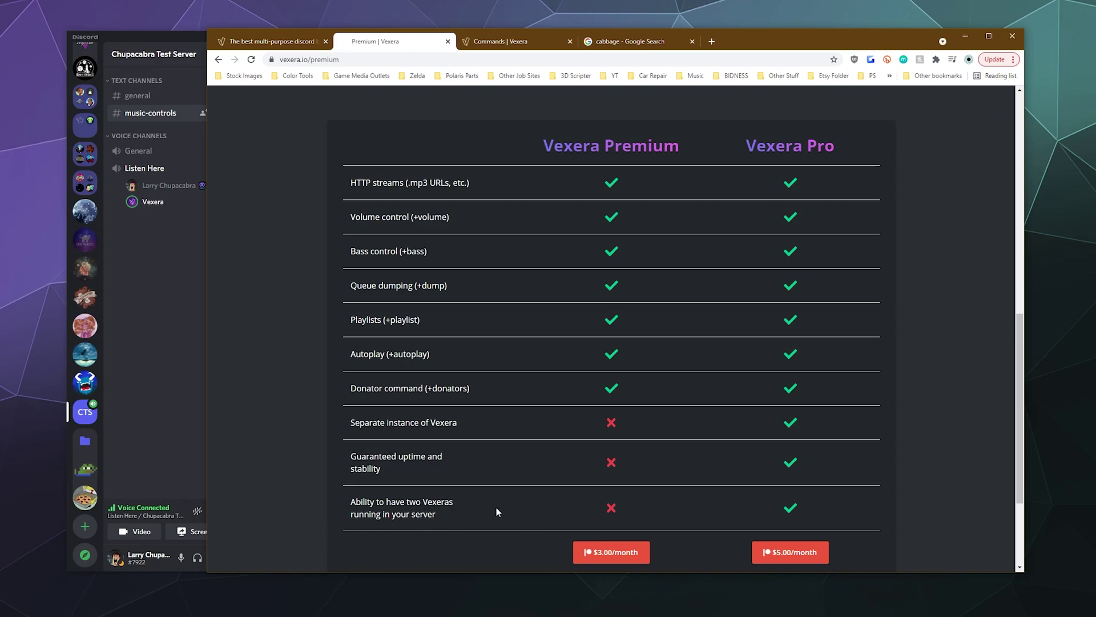
pyautogui.click(218, 59)
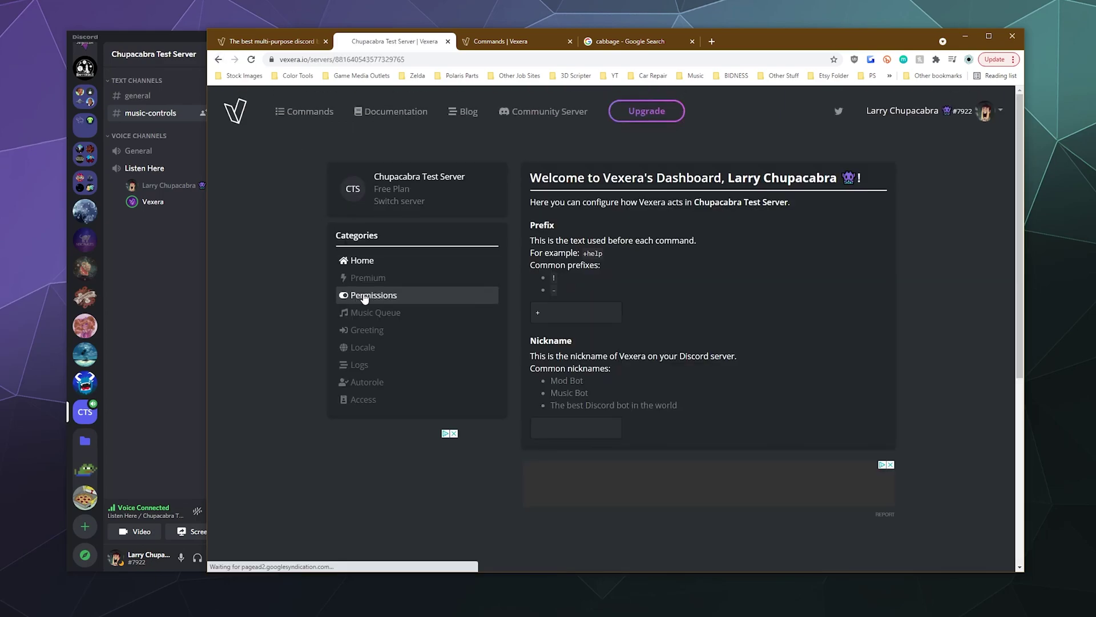
pyautogui.click(368, 296)
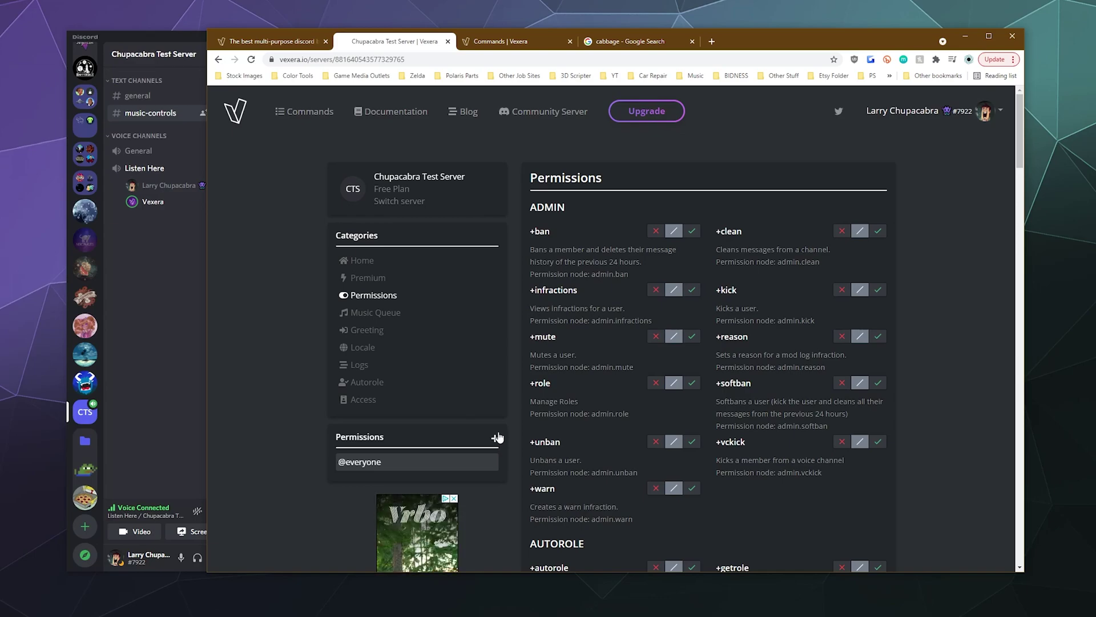
pyautogui.scroll(-8, 628, 320)
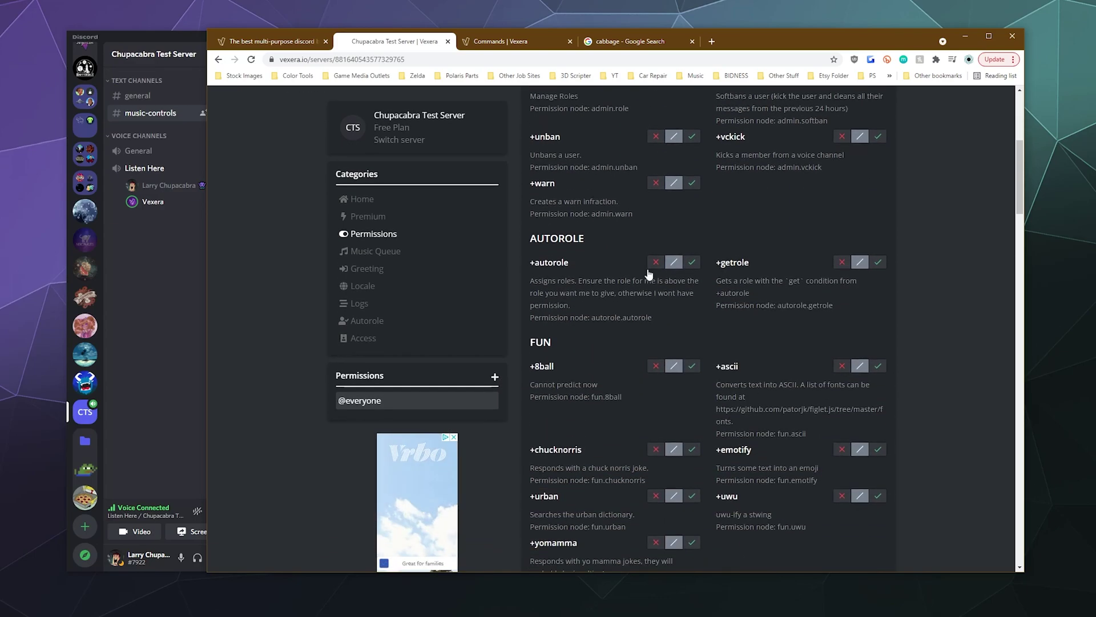
pyautogui.scroll(10, 660, 300)
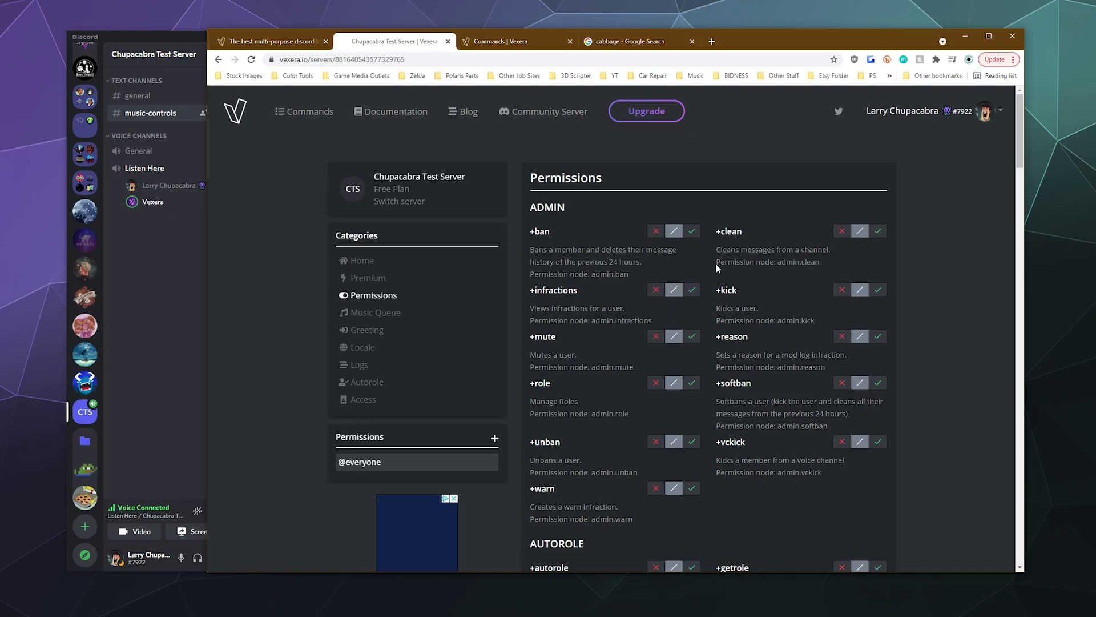
pyautogui.scroll(-8, 717, 256)
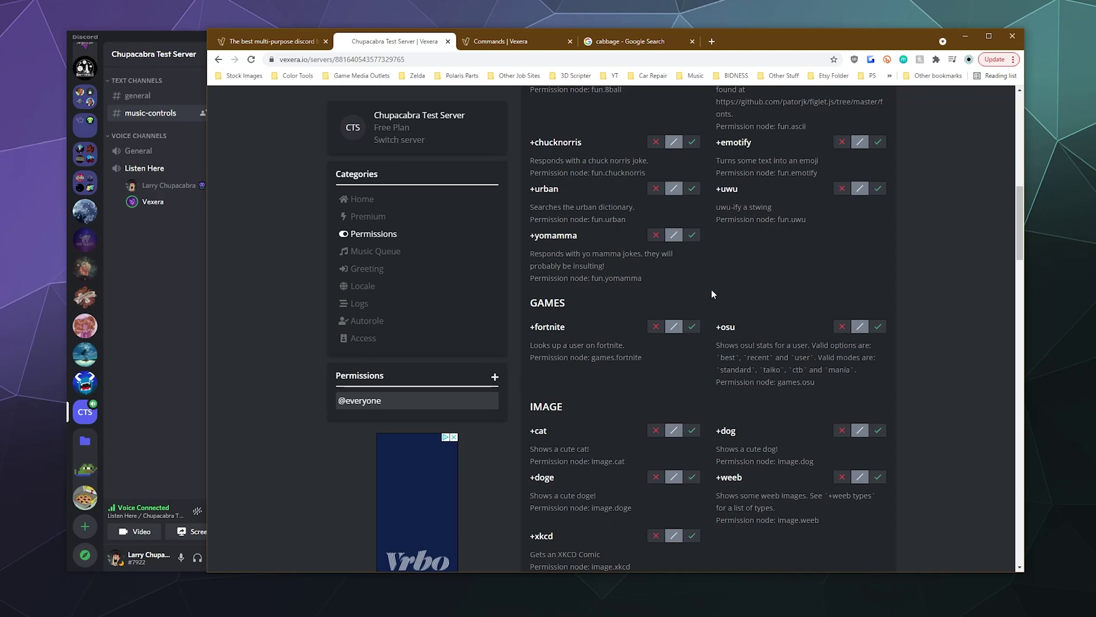
pyautogui.scroll(10, 711, 290)
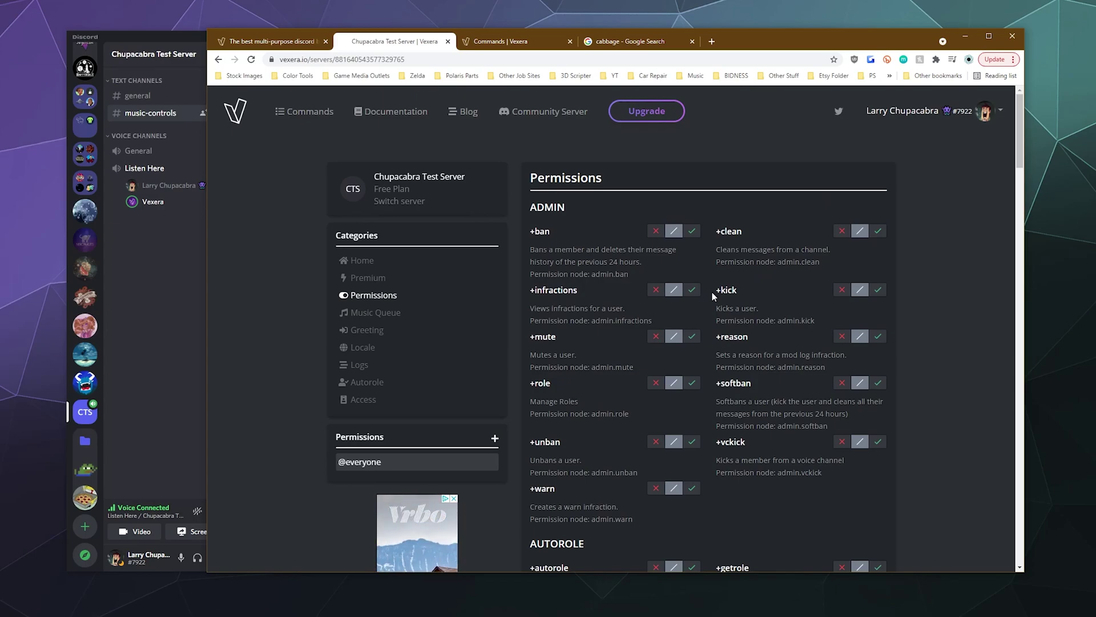
pyautogui.scroll(-7, 711, 292)
pyautogui.scroll(-6, 711, 292)
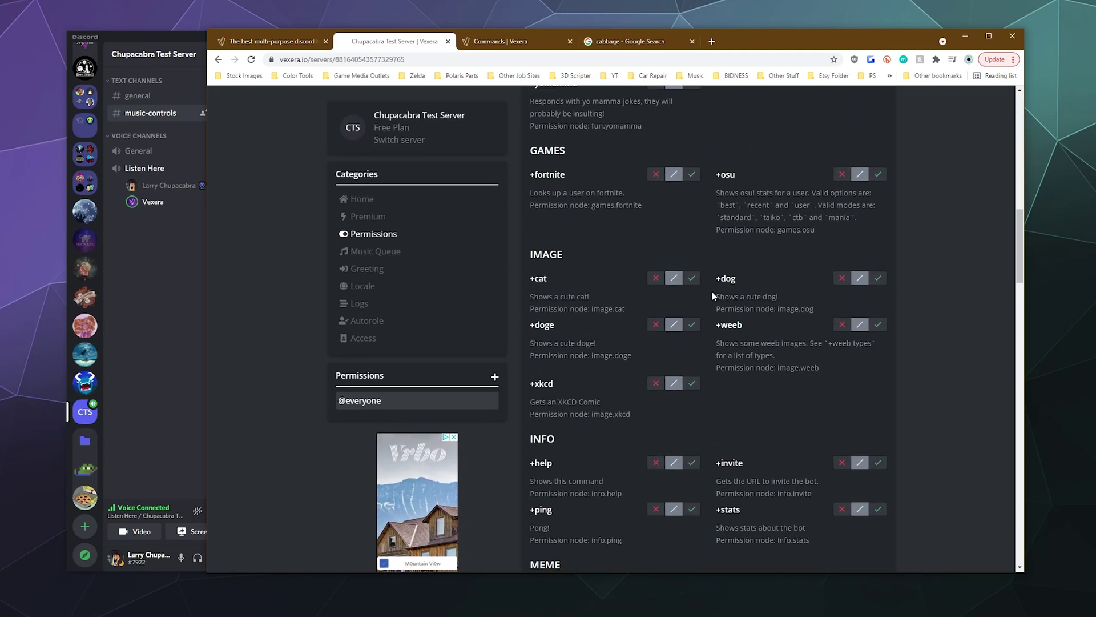
pyautogui.scroll(-6, 712, 293)
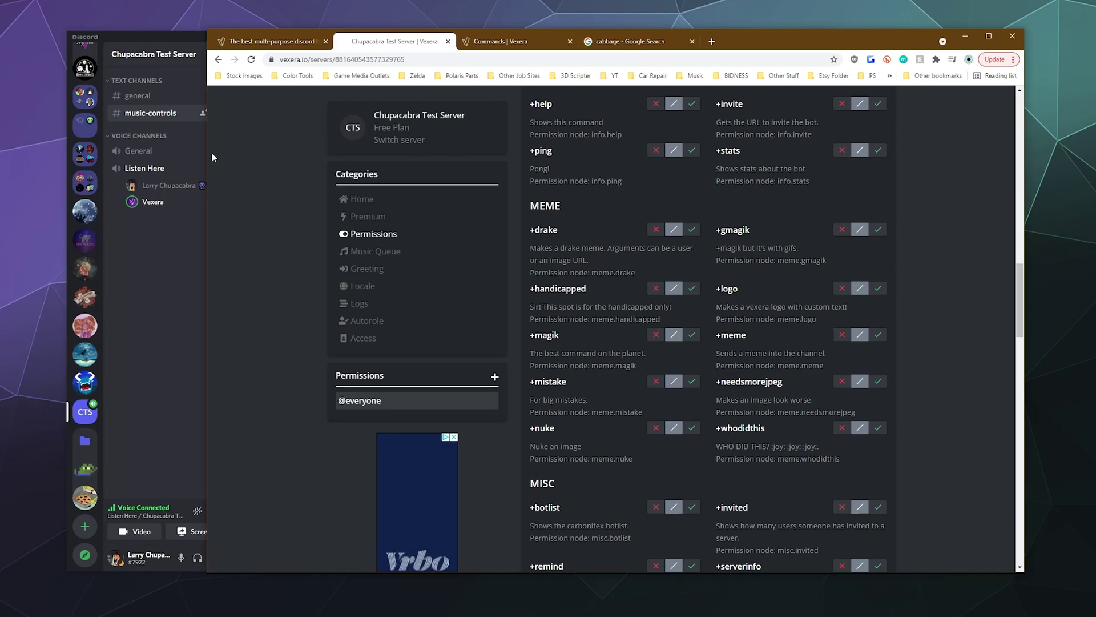
# - Review the dashboard's Music Queue, Greeting, Locale, Logs, Autorole and Access categories in turn
pyautogui.click(367, 252)
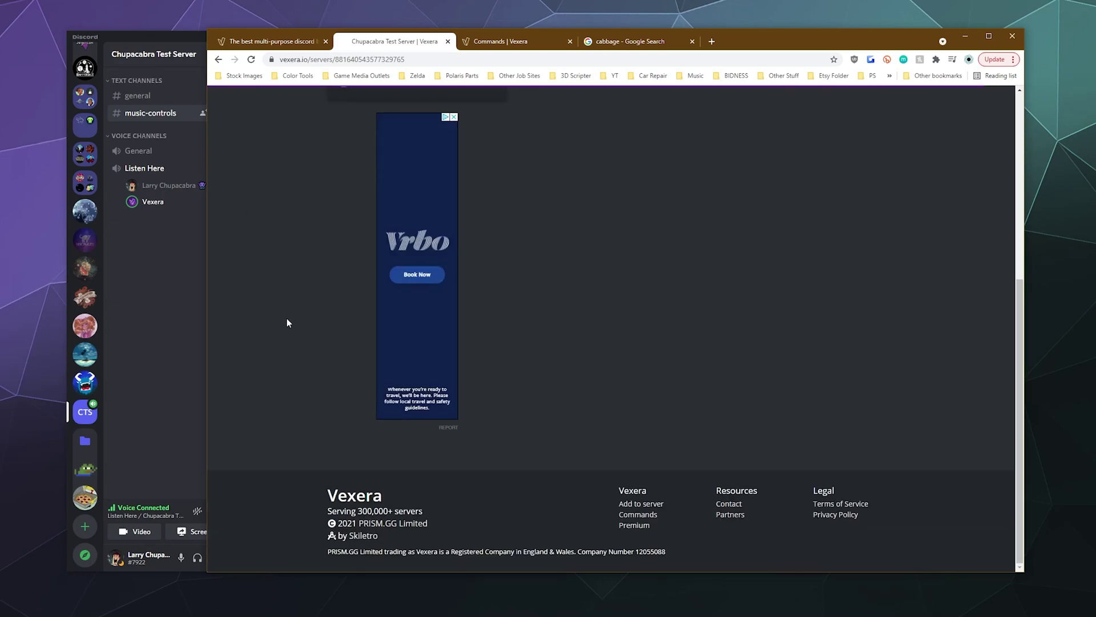
pyautogui.scroll(1, 531, 251)
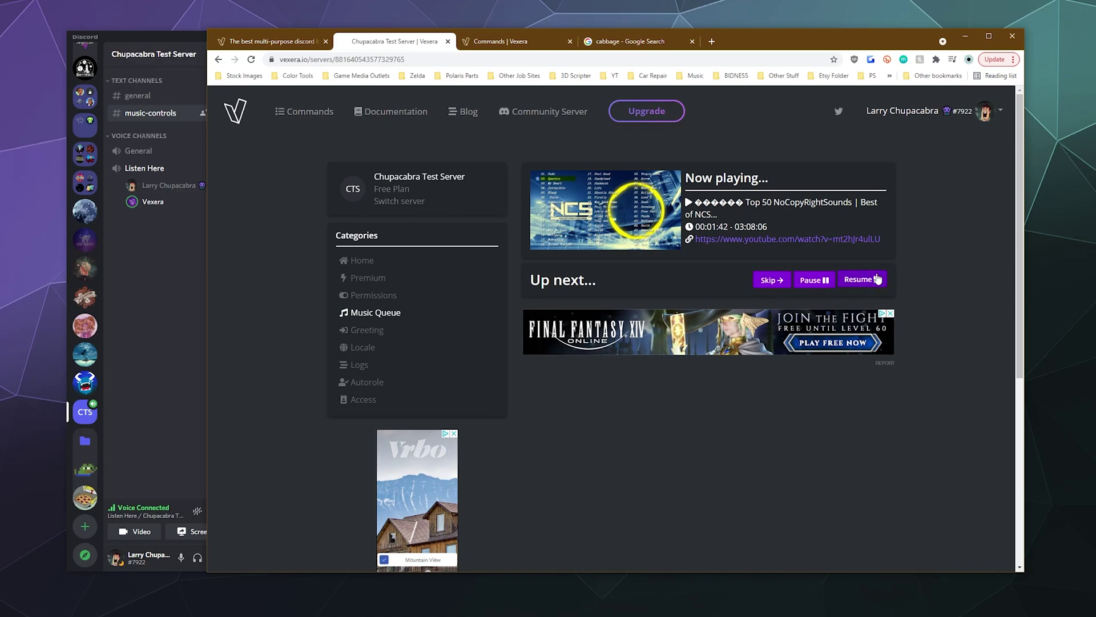
pyautogui.click(417, 329)
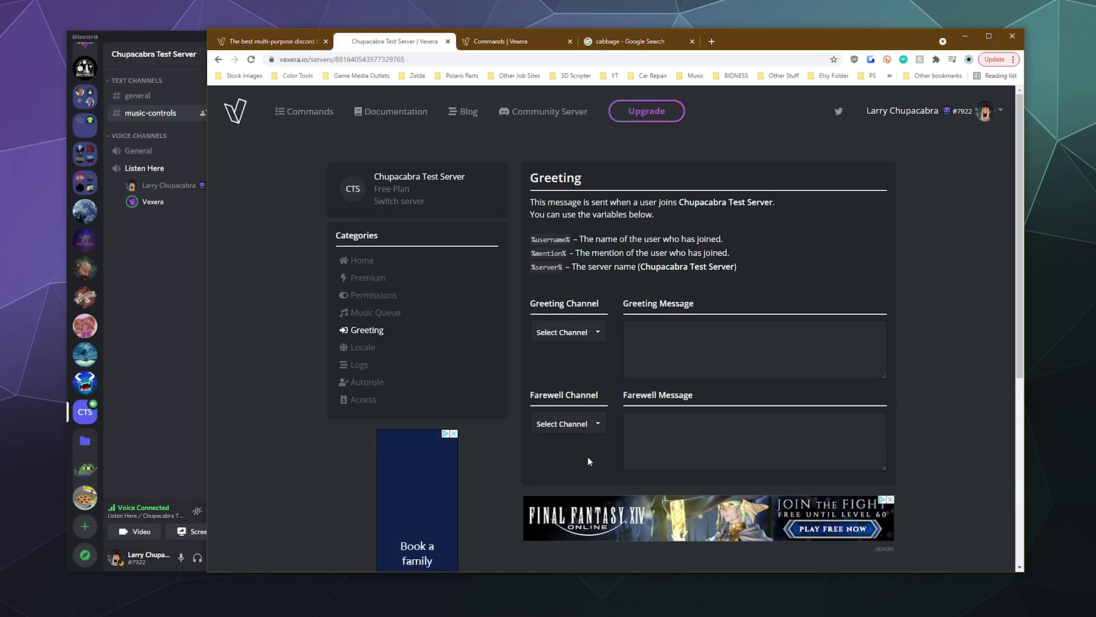
pyautogui.click(415, 348)
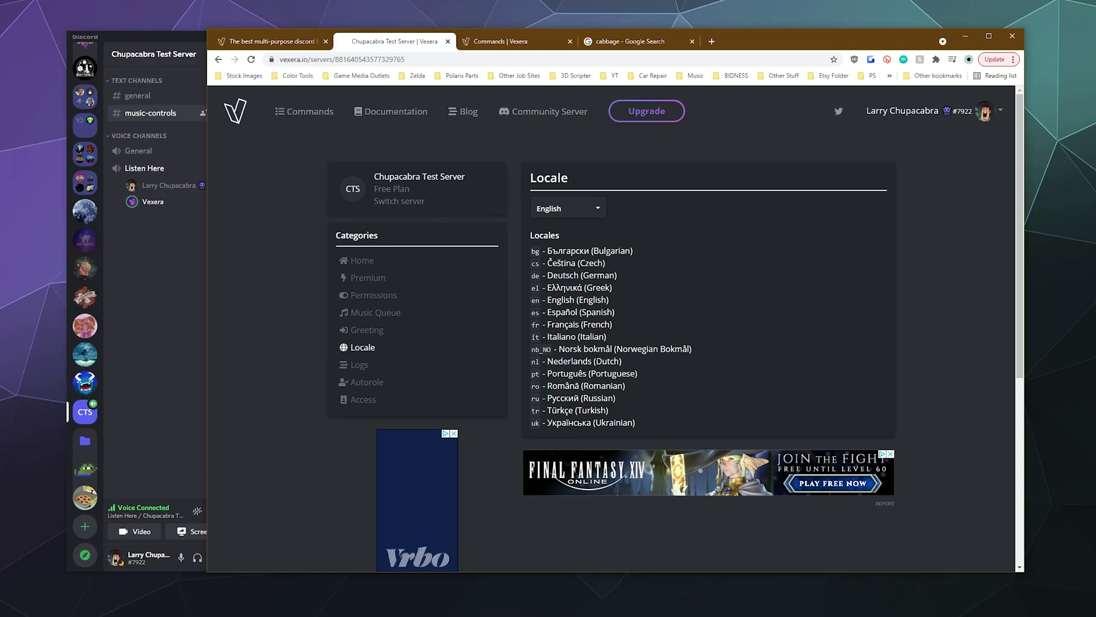
pyautogui.click(438, 365)
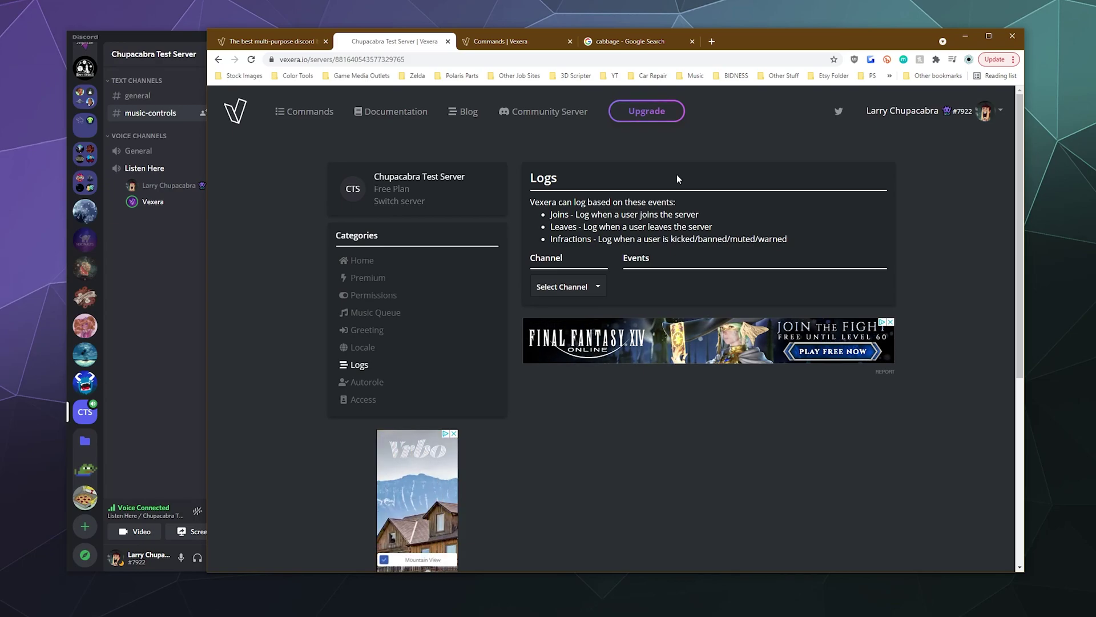
pyautogui.click(454, 384)
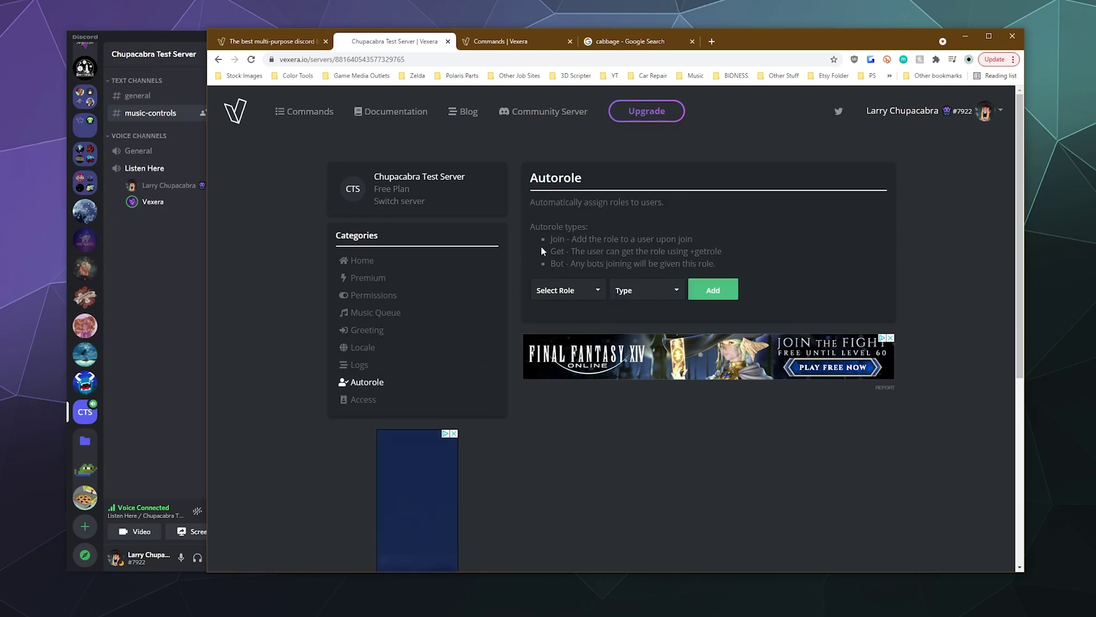
pyautogui.click(447, 400)
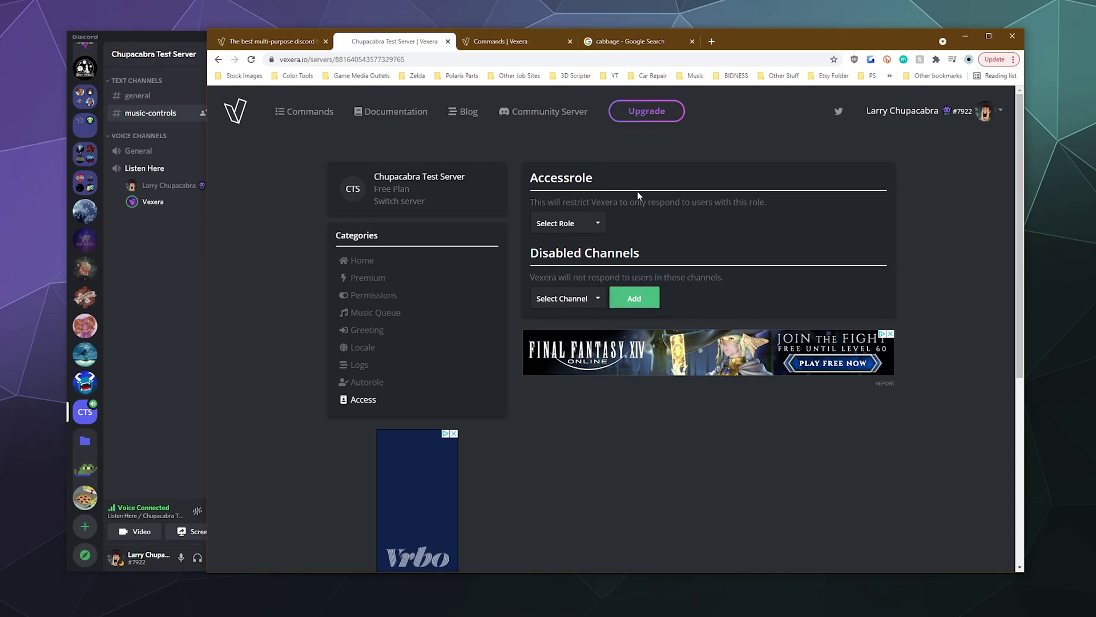
# - Return to Vexera's Commands page and read through the Admin command list
pyautogui.click(511, 41)
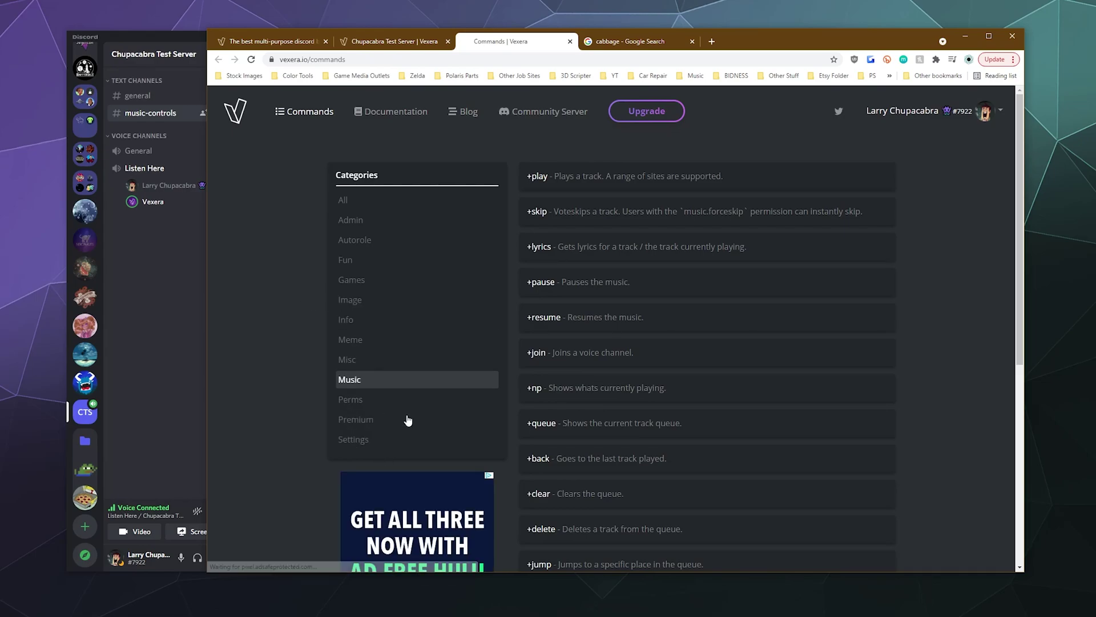
pyautogui.click(381, 223)
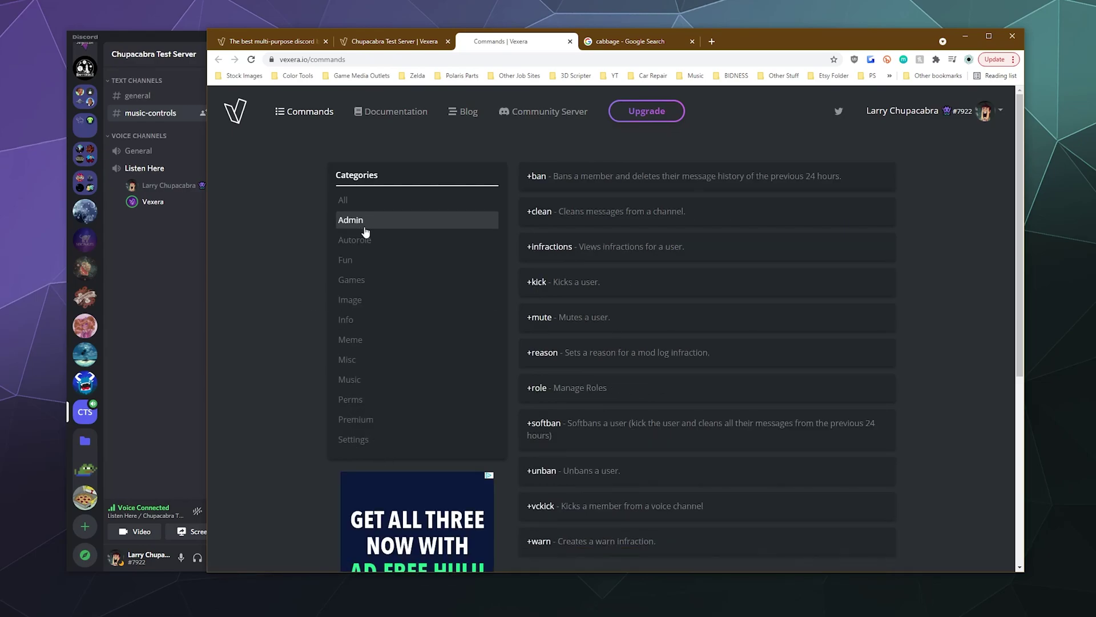
pyautogui.scroll(-5, 587, 392)
pyautogui.scroll(4, 565, 406)
pyautogui.scroll(1, 567, 408)
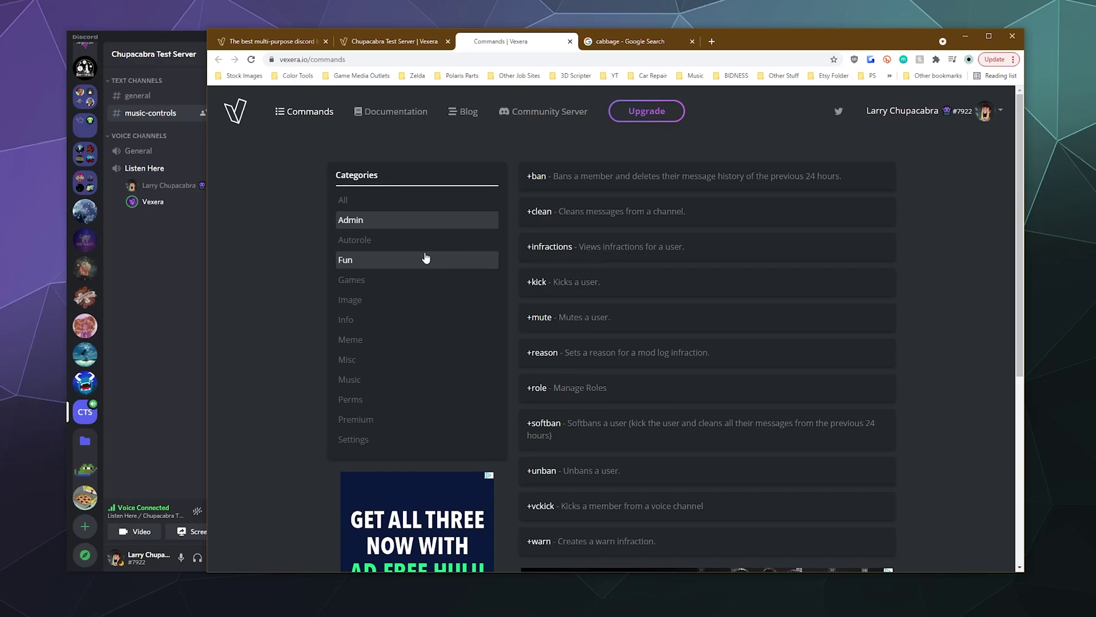
# - Expand the +clean and +mute entries to read their usage and examples, ending on +clean
pyautogui.click(594, 216)
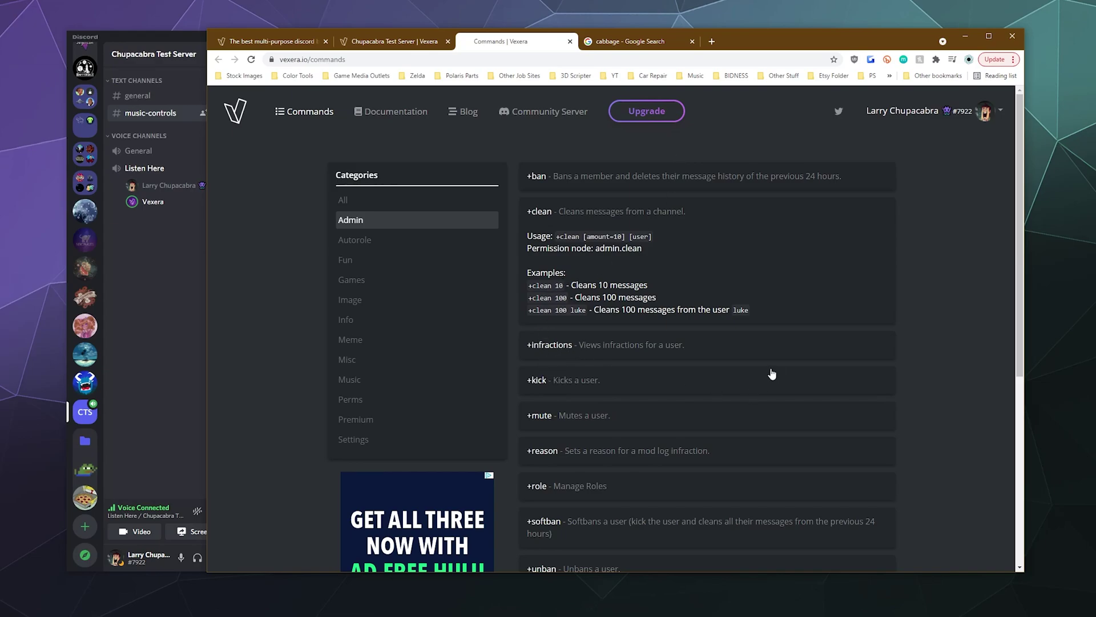
pyautogui.click(770, 388)
pyautogui.click(706, 350)
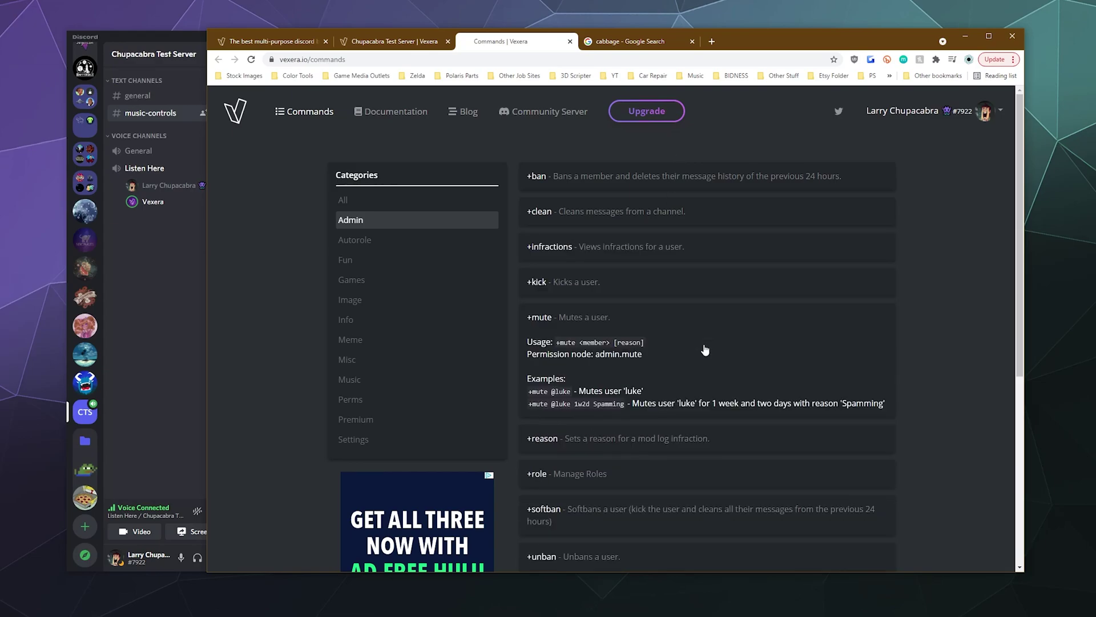
pyautogui.click(723, 220)
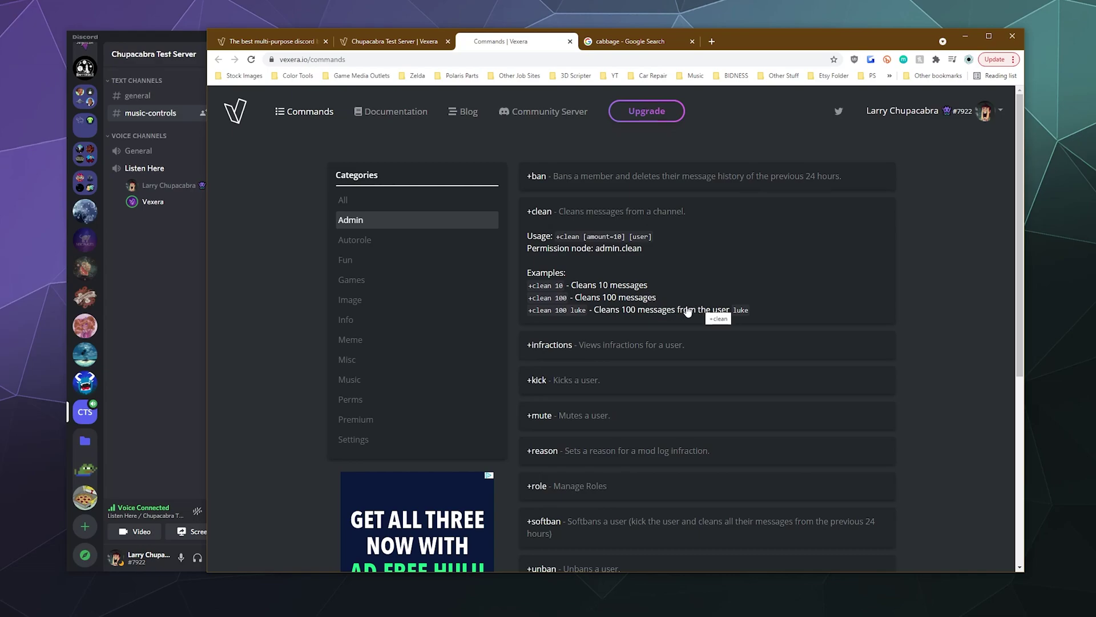
# - Look over the Autorole commands and the Fun commands, including the usage of +8ball
pyautogui.click(436, 242)
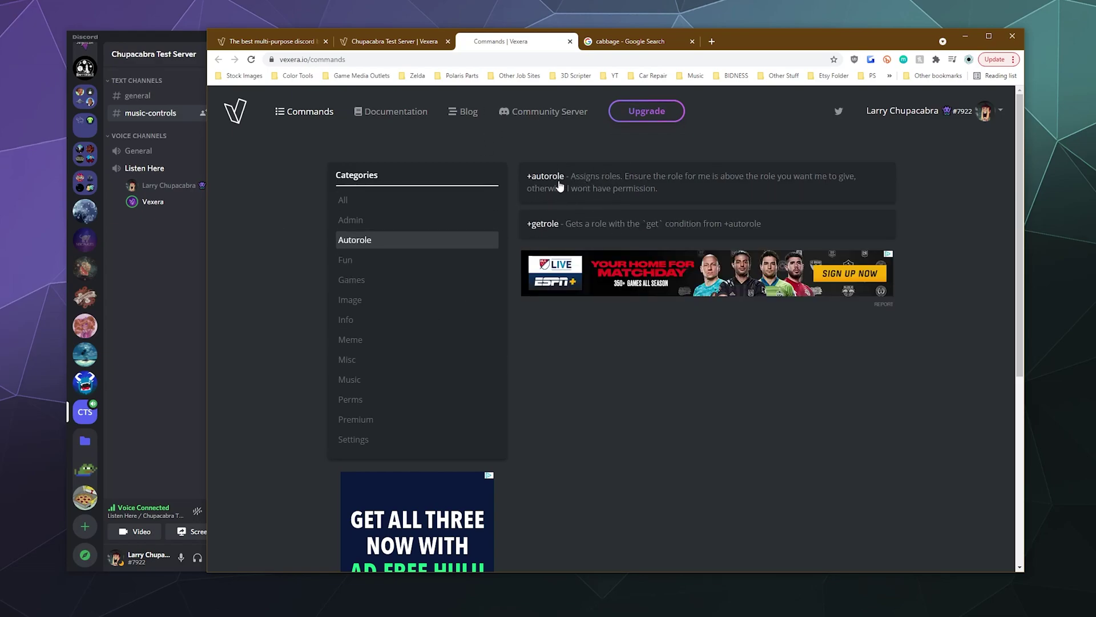
pyautogui.click(372, 269)
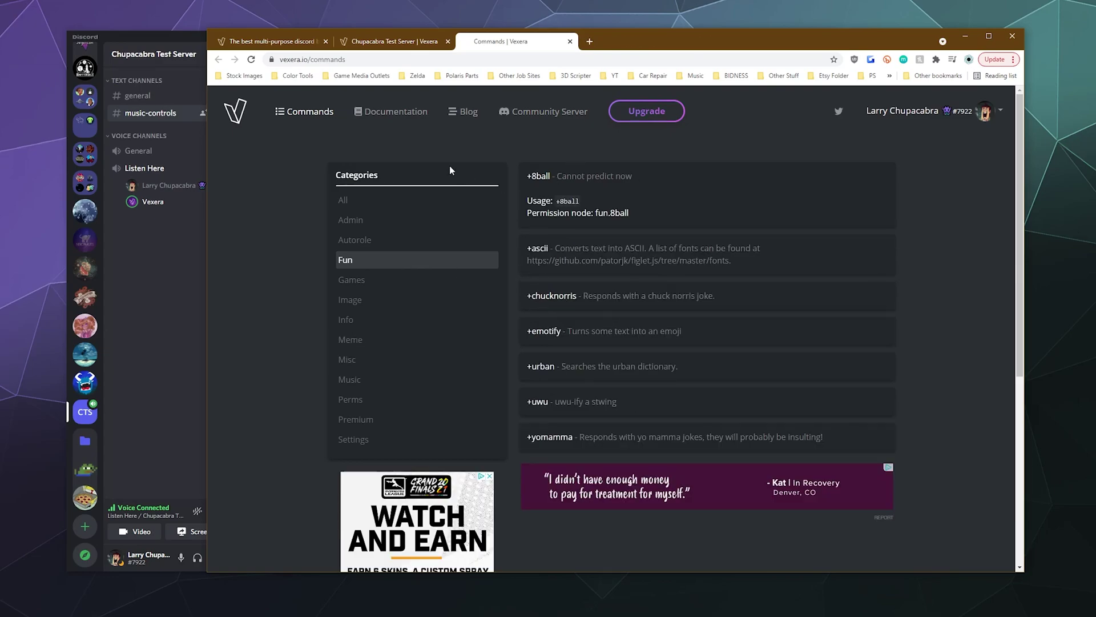
pyautogui.click(156, 423)
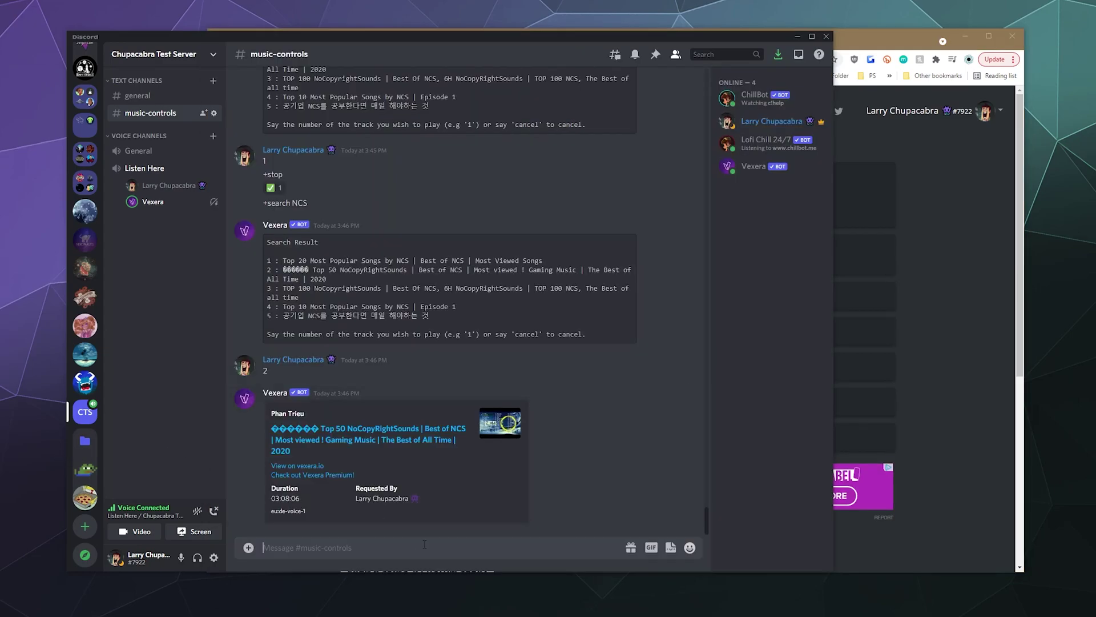
pyautogui.click(888, 553)
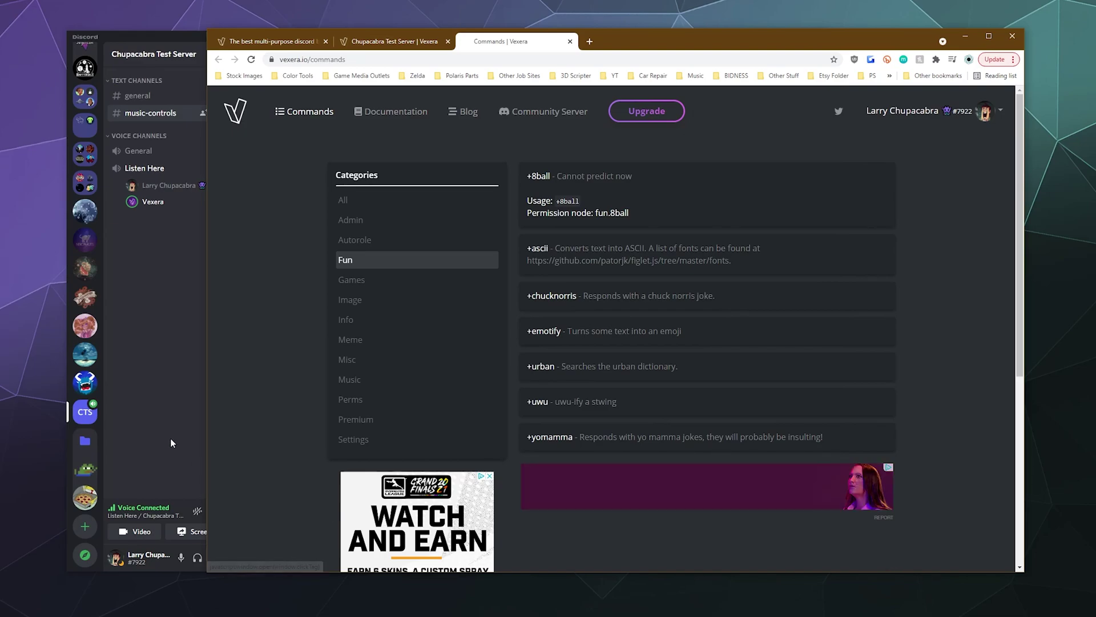
# - Switch to Discord and send the +8ball command twice in the music-controls channel
pyautogui.click(166, 407)
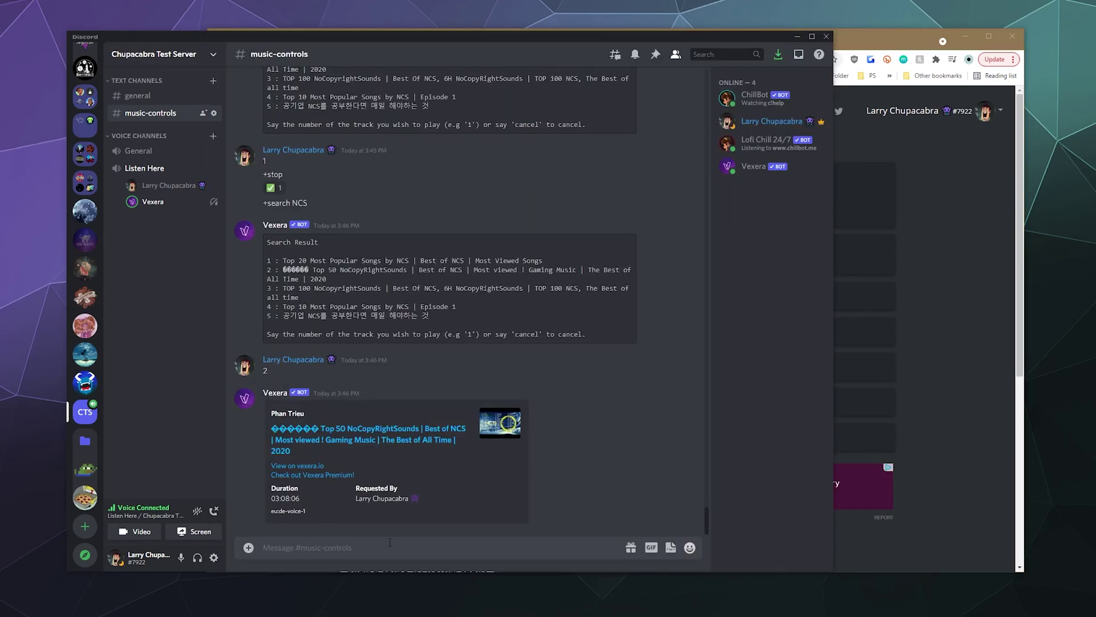
pyautogui.write('+8ball')
pyautogui.press('Return')
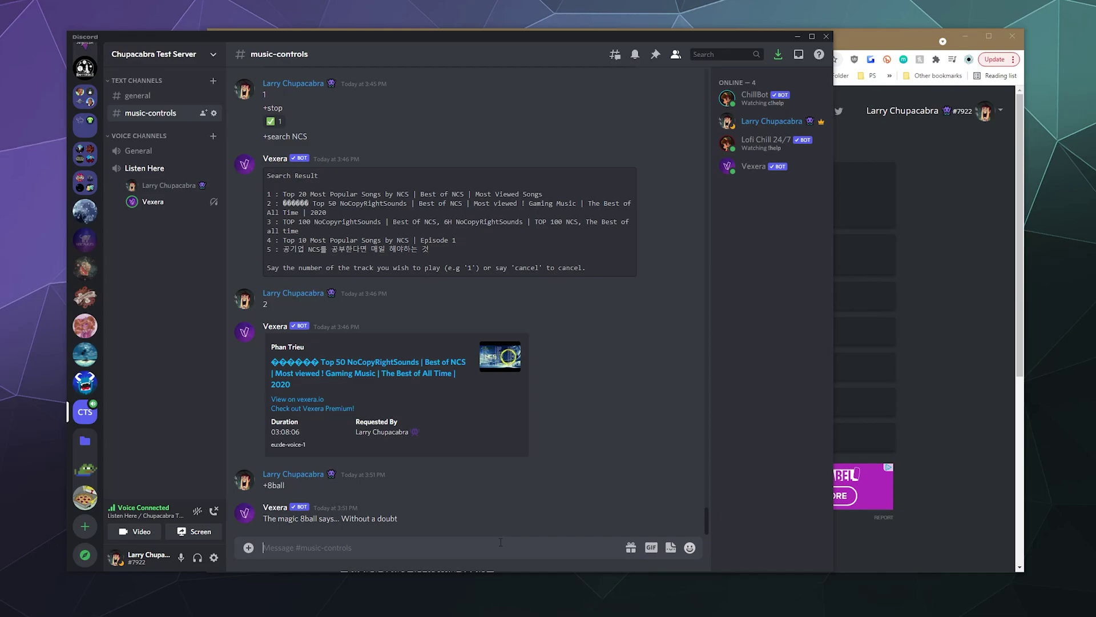
pyautogui.write('+8ball')
pyautogui.press('Return')
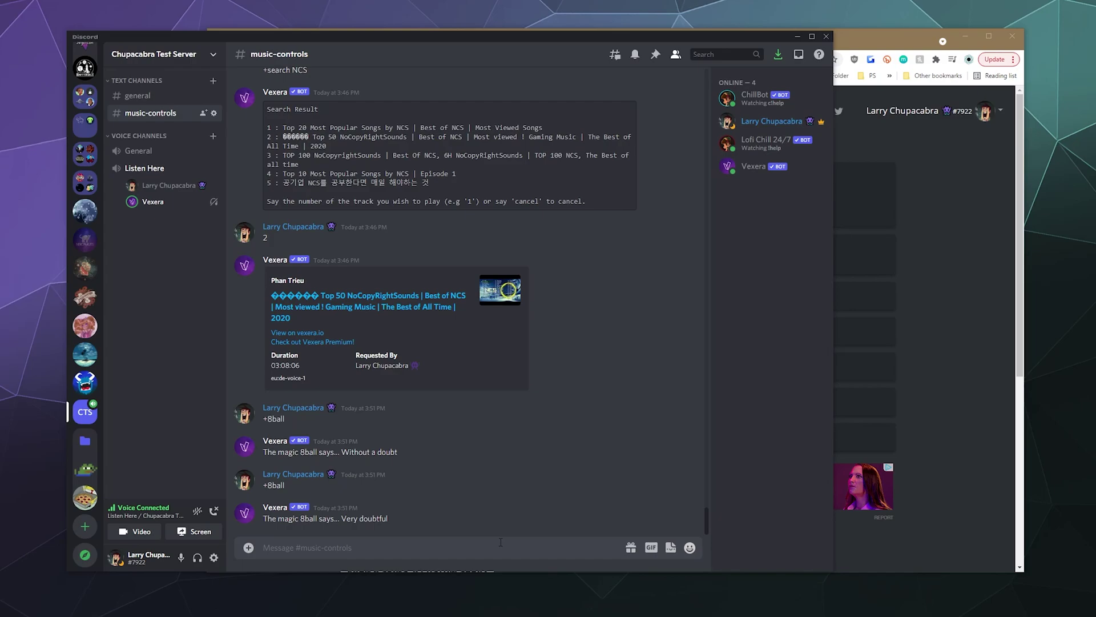
# - Check the Fun commands in the browser again, and send +chucknorris in Discord's music-controls channel
pyautogui.click(944, 351)
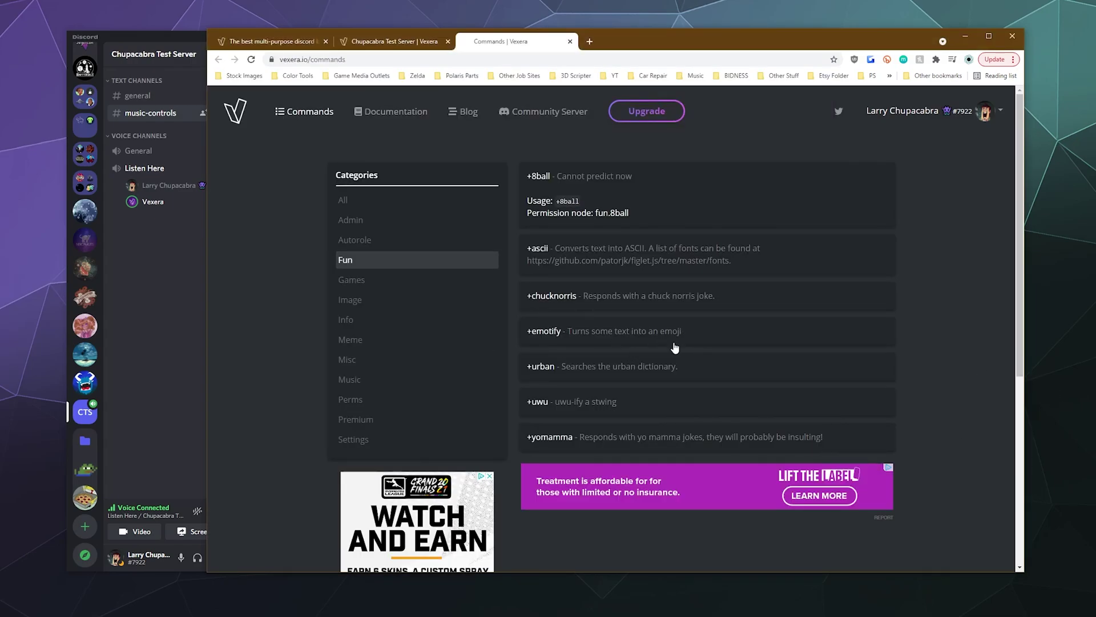
pyautogui.click(207, 481)
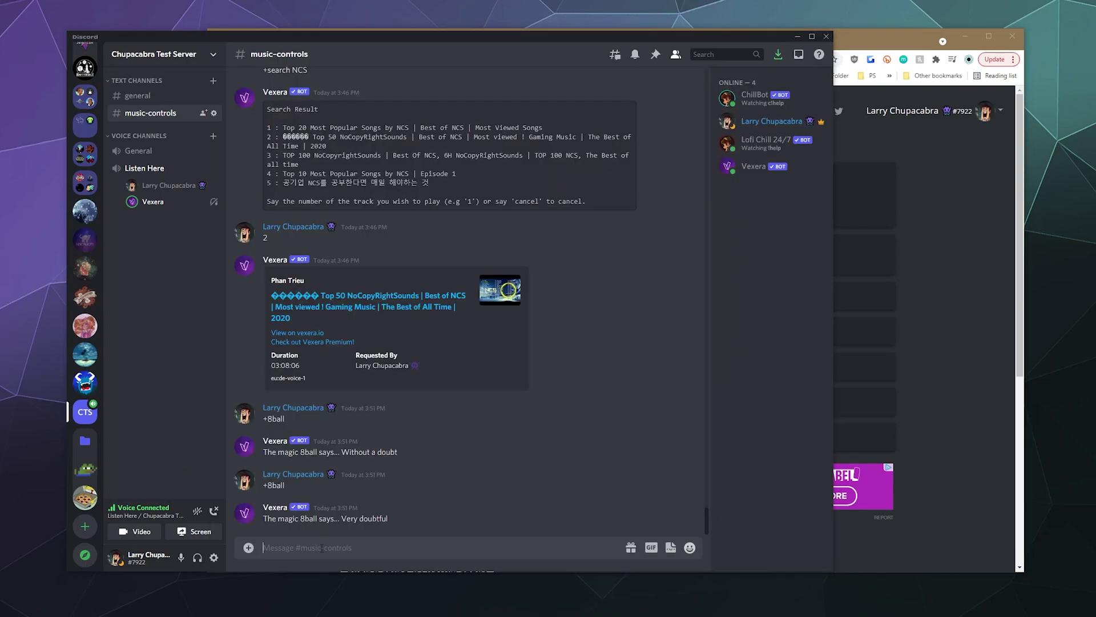
pyautogui.write('+chucknorris')
pyautogui.press('Return')
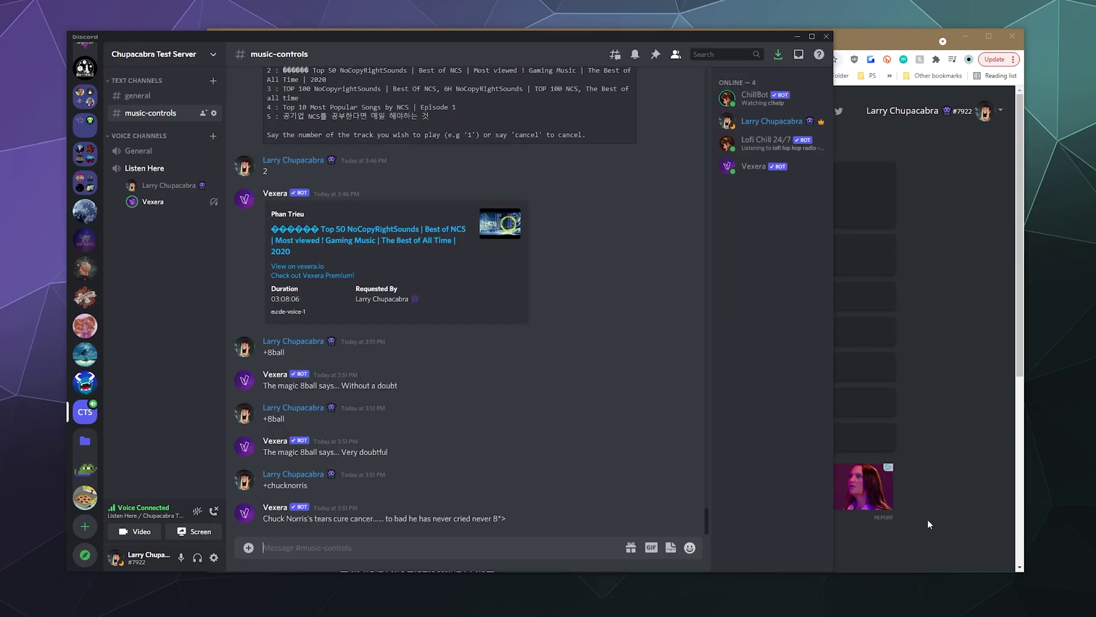
# - Switch back to the browser and review the Games and Info commands, expanding the usage of +stats
pyautogui.click(928, 524)
pyautogui.click(423, 279)
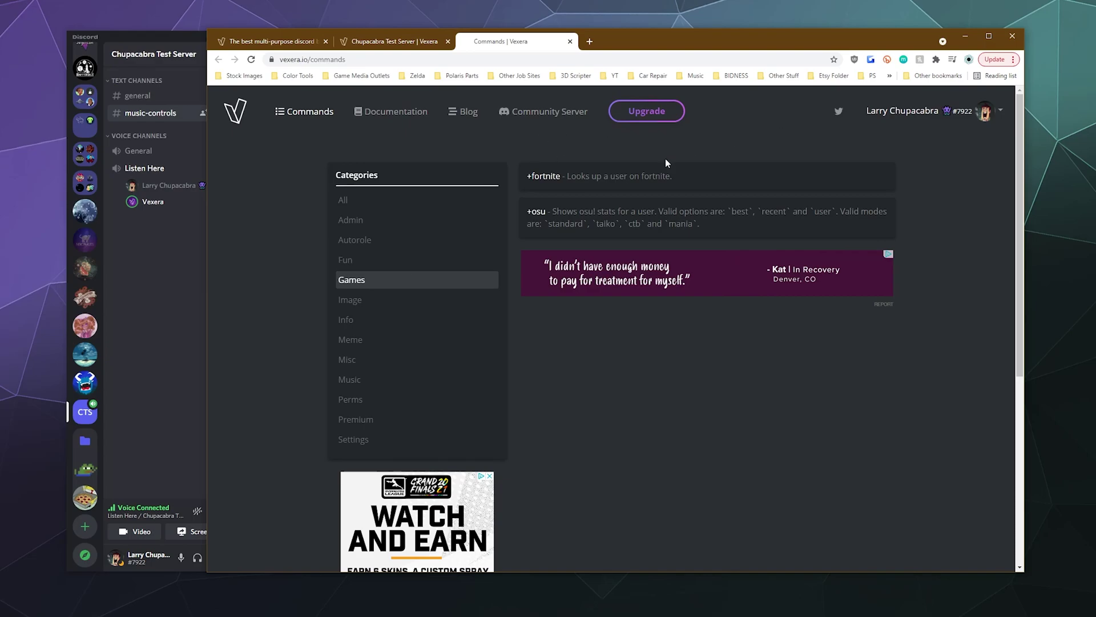
pyautogui.click(350, 319)
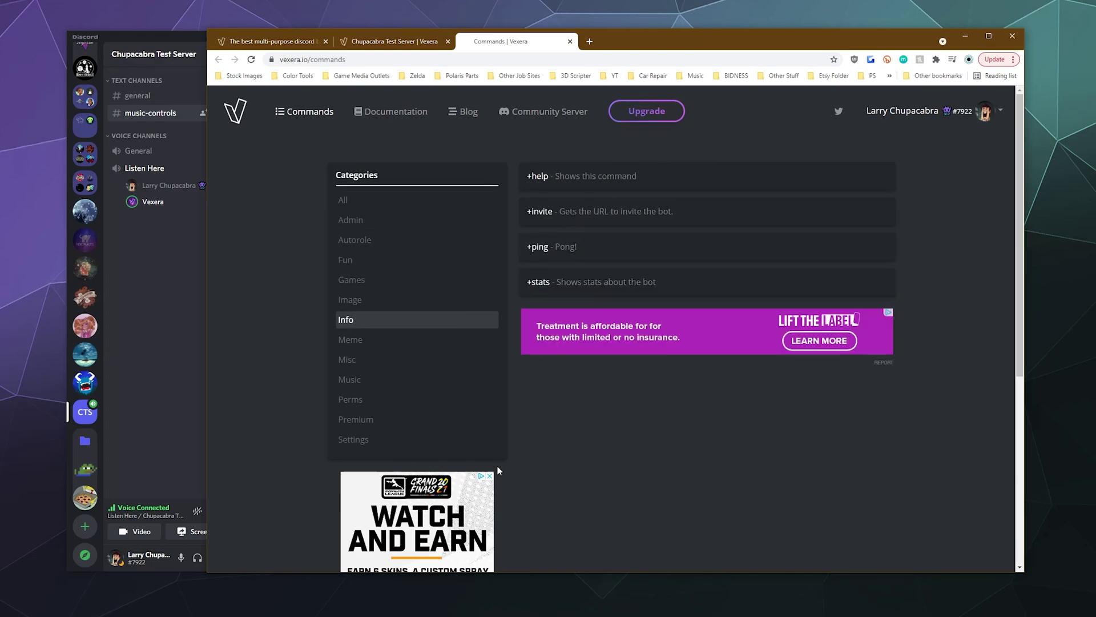
pyautogui.moveTo(566, 283); pyautogui.dragTo(571, 283)
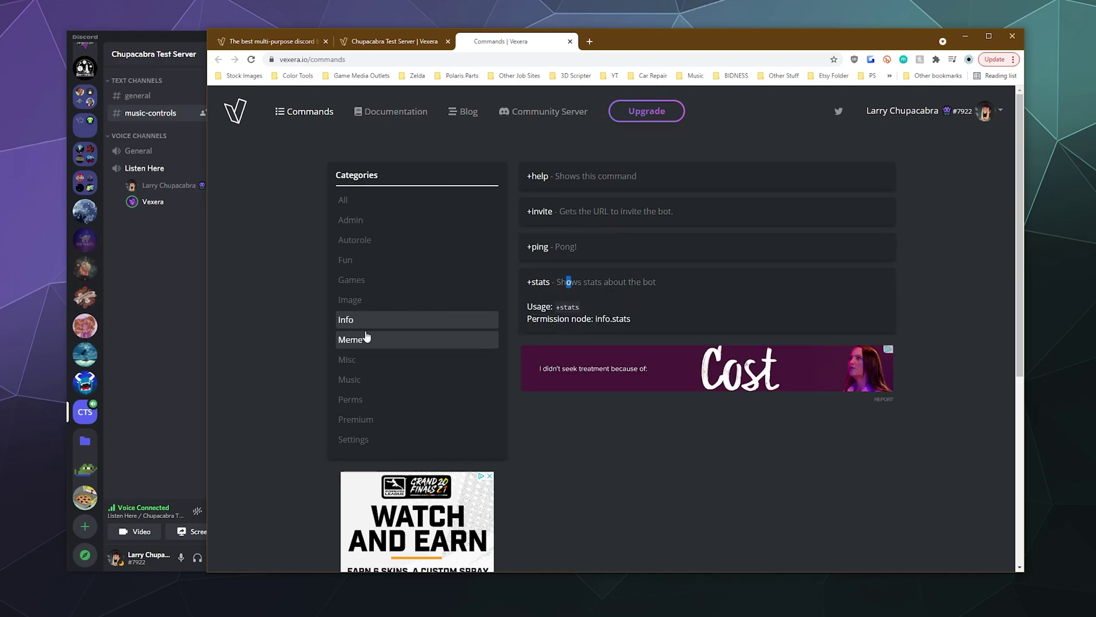
# - Recheck the usage of +stats, and send +ping in Discord's music-controls channel
pyautogui.click(705, 289)
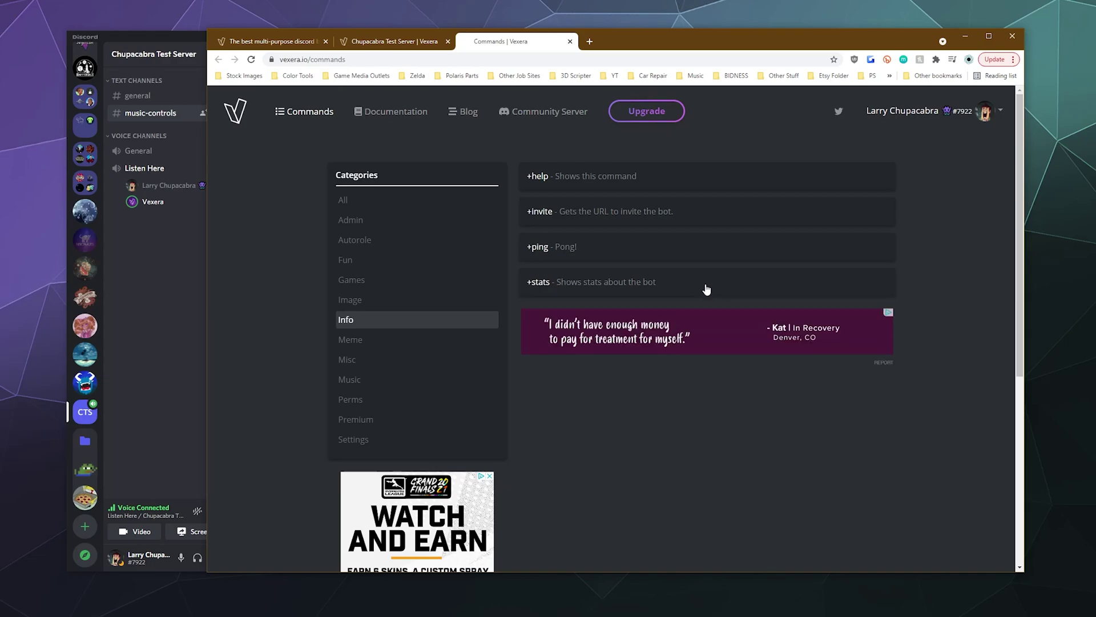
pyautogui.click(706, 290)
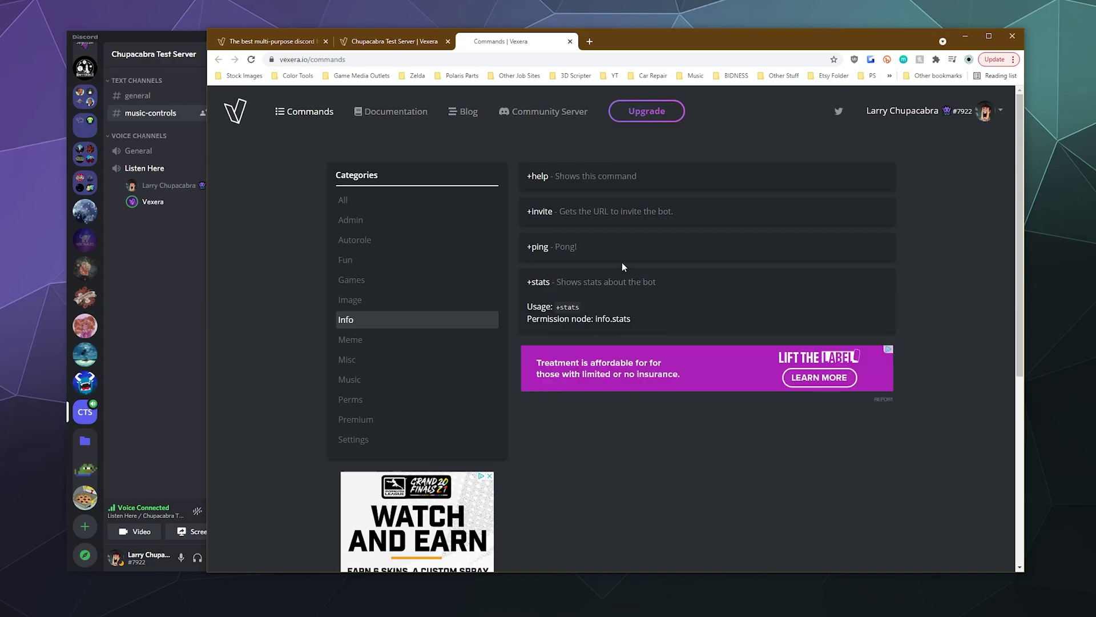
pyautogui.click(201, 471)
pyautogui.write('+ping')
pyautogui.press('Return')
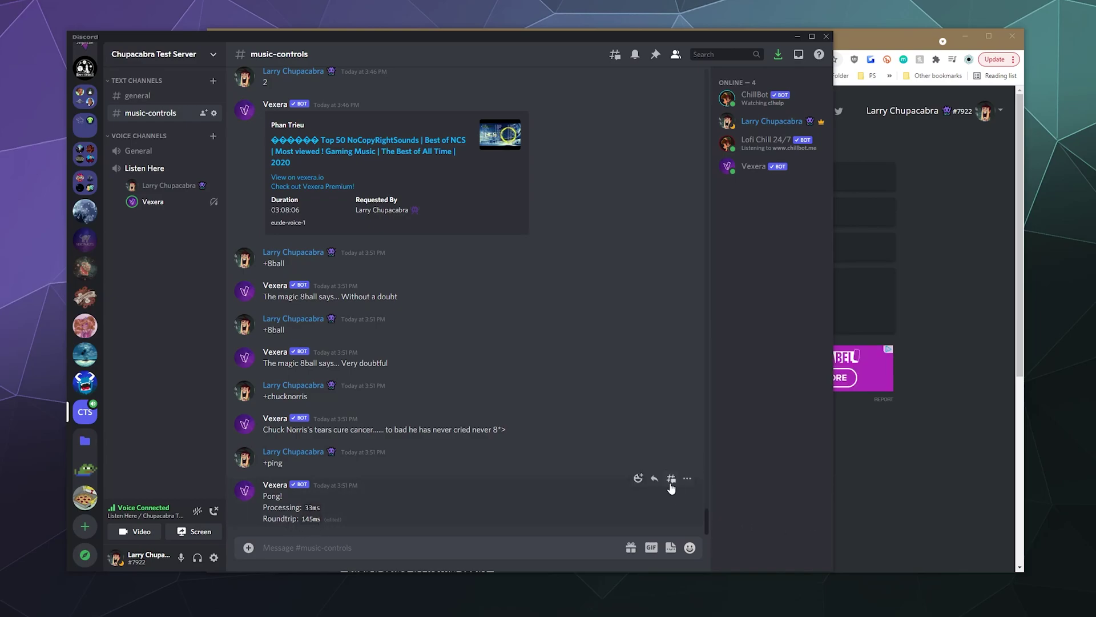
# - Review the Misc commands in the browser, and send +stats in Discord's music-controls channel
pyautogui.click(920, 466)
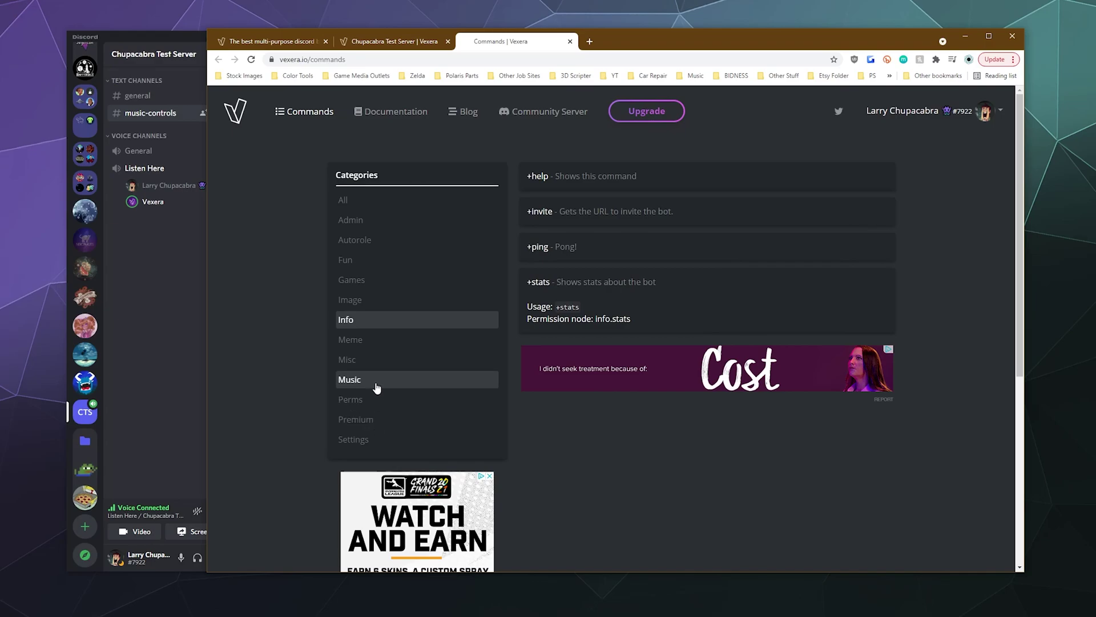
pyautogui.click(368, 359)
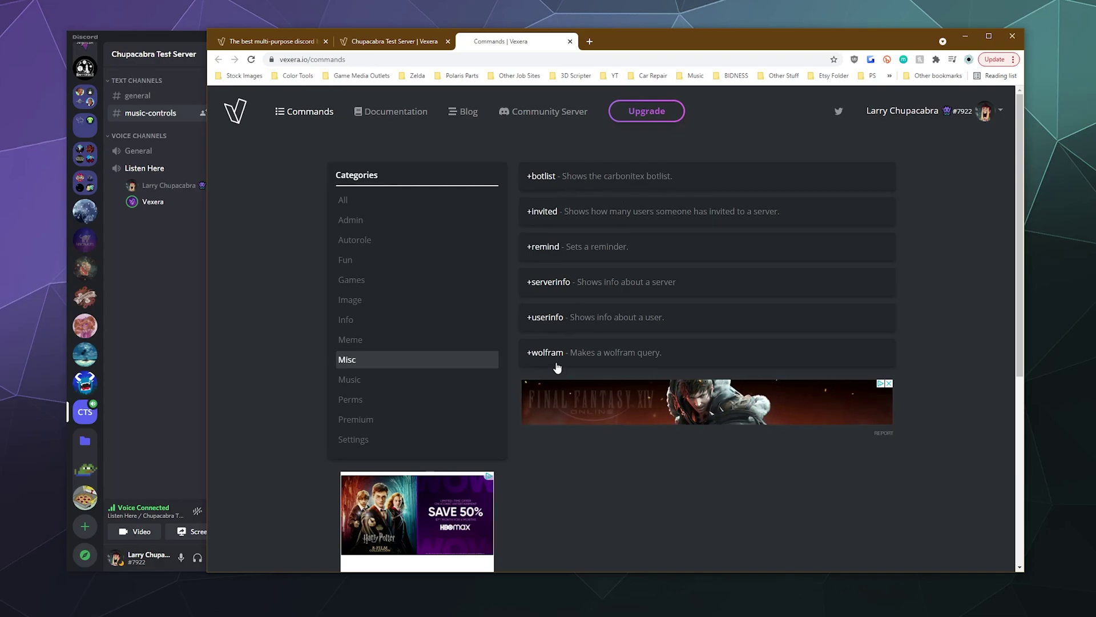
pyautogui.click(197, 411)
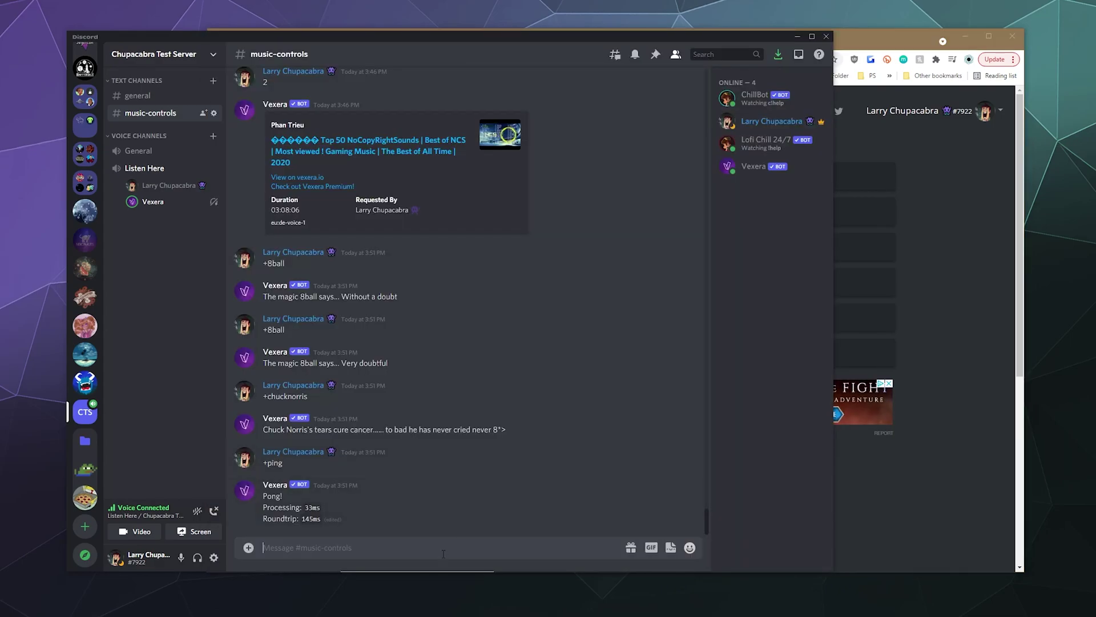
pyautogui.write('+stats')
pyautogui.press('Return')
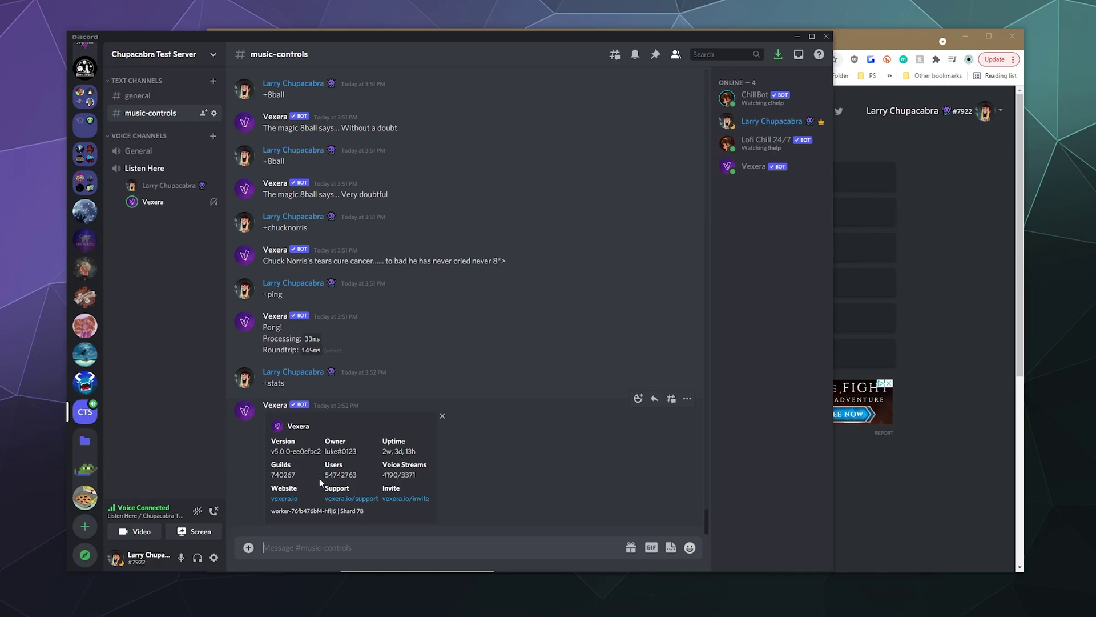
# - Examine the users and voice streams in the bot's stats, and find the Vexera Official server in the server list
pyautogui.moveTo(320, 478); pyautogui.dragTo(358, 476)
pyautogui.click(407, 474)
pyautogui.scroll(5, 90, 360)
pyautogui.scroll(5, 90, 360)
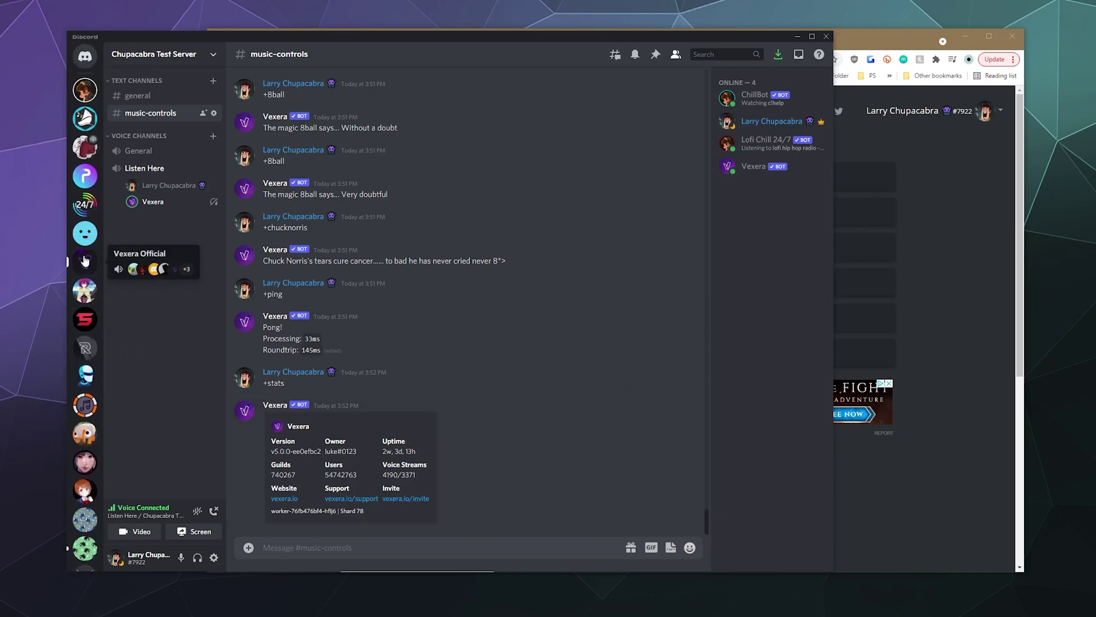
pyautogui.click(86, 263)
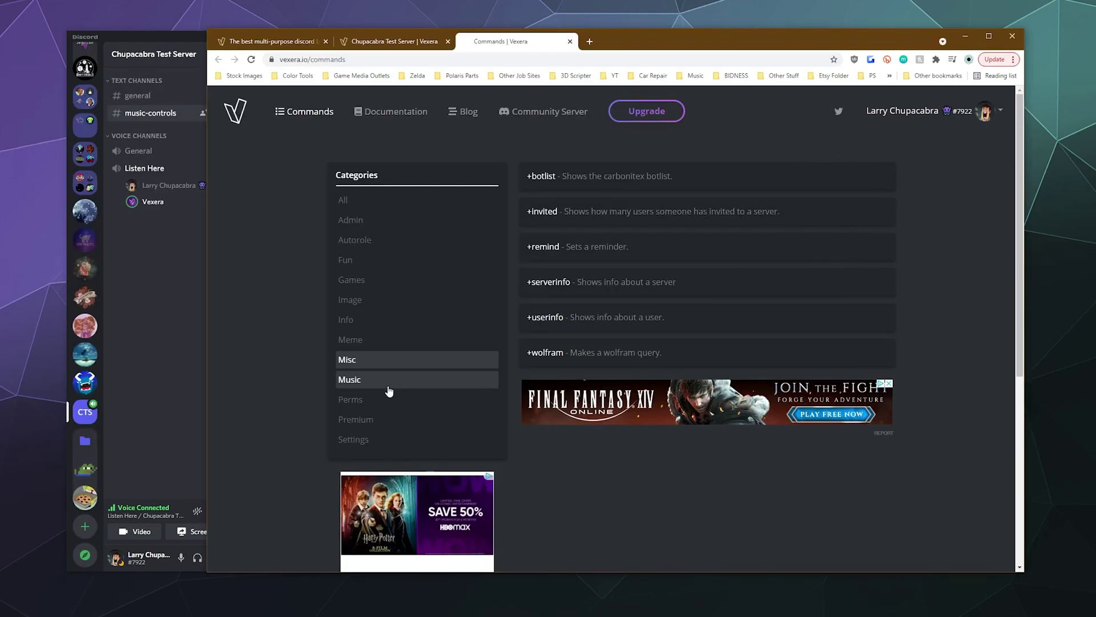
# - Switch to the browser, review the usage and examples of +perms, and look over the Permissions settings in the server dashboard
pyautogui.click(388, 400)
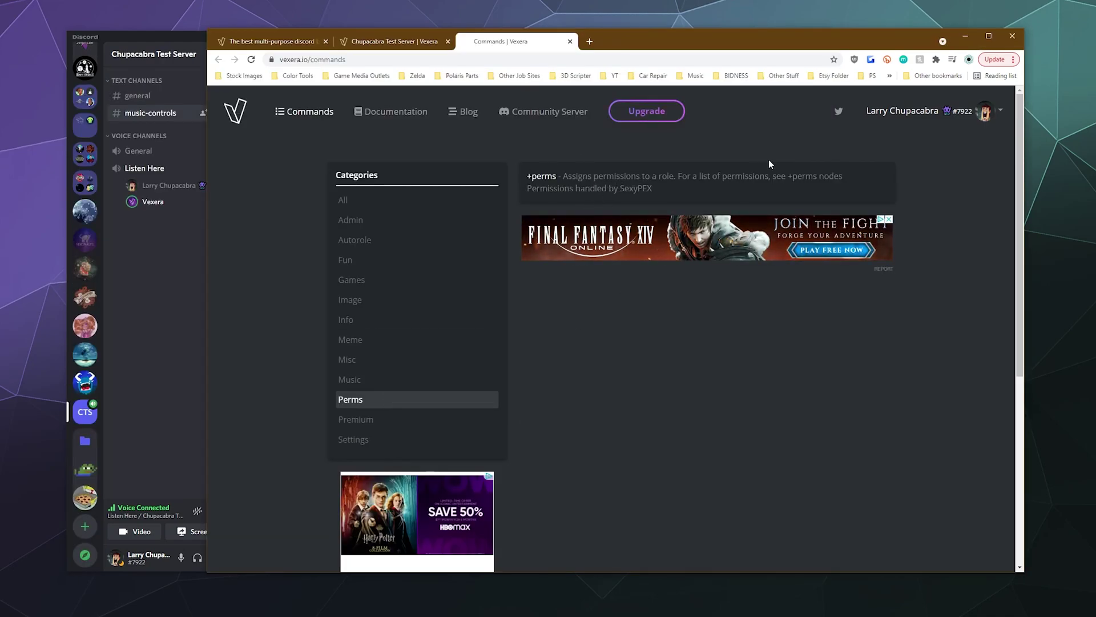
pyautogui.click(556, 194)
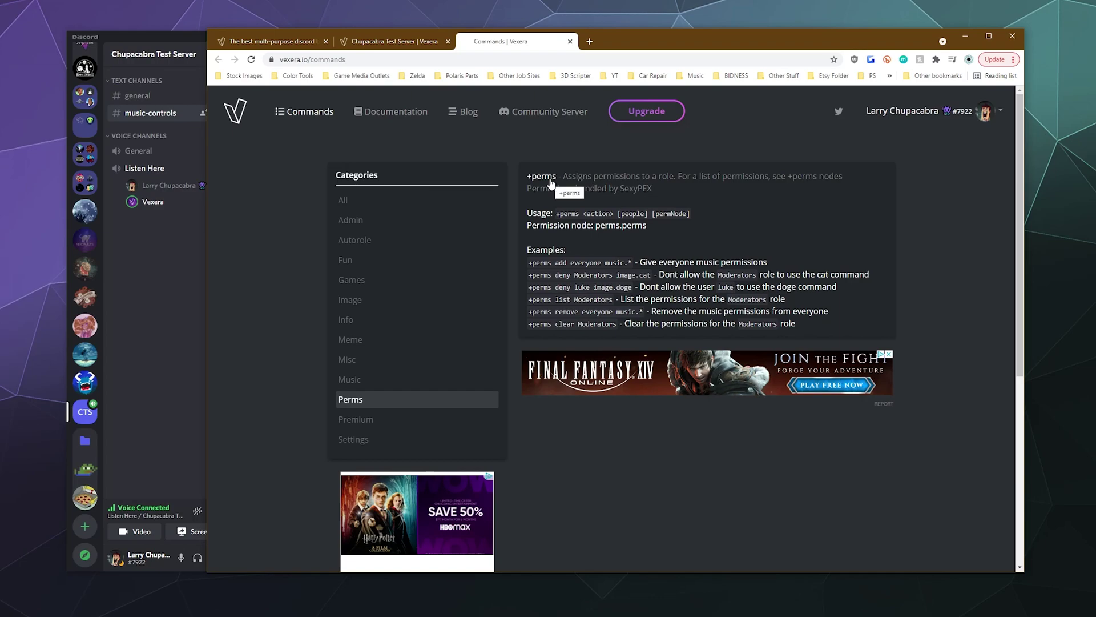
pyautogui.click(407, 42)
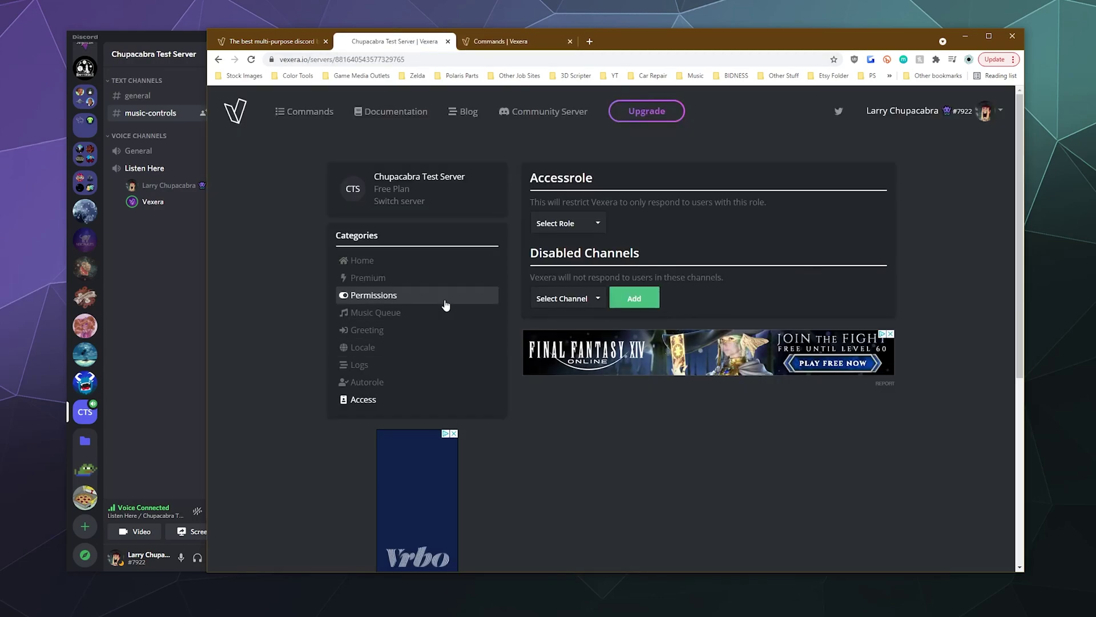
pyautogui.click(373, 294)
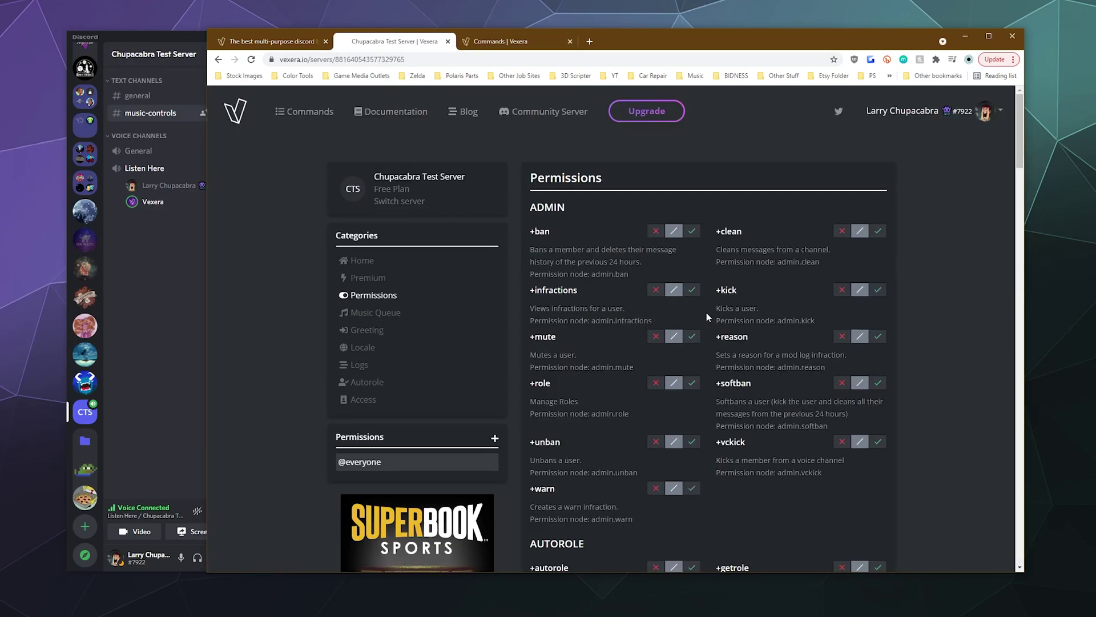
pyautogui.scroll(-10, 708, 320)
pyautogui.scroll(-10, 708, 334)
pyautogui.scroll(12, 636, 370)
pyautogui.scroll(5, 635, 370)
# - Go back to the command list and review the Premium commands, including the usage of +dump and +premium
pyautogui.click(501, 41)
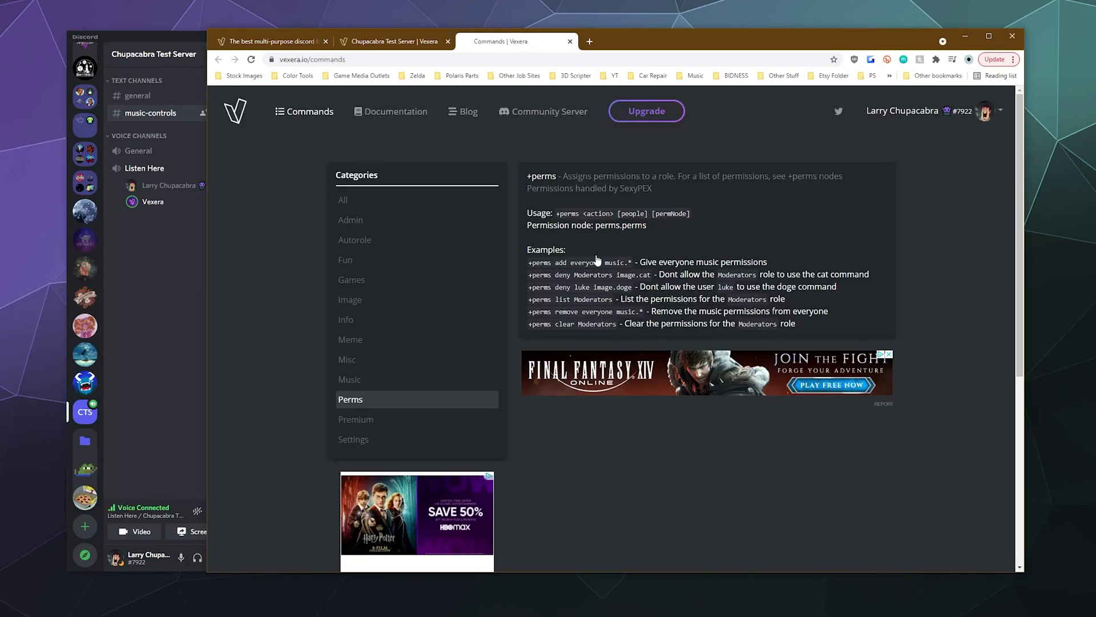
pyautogui.click(360, 419)
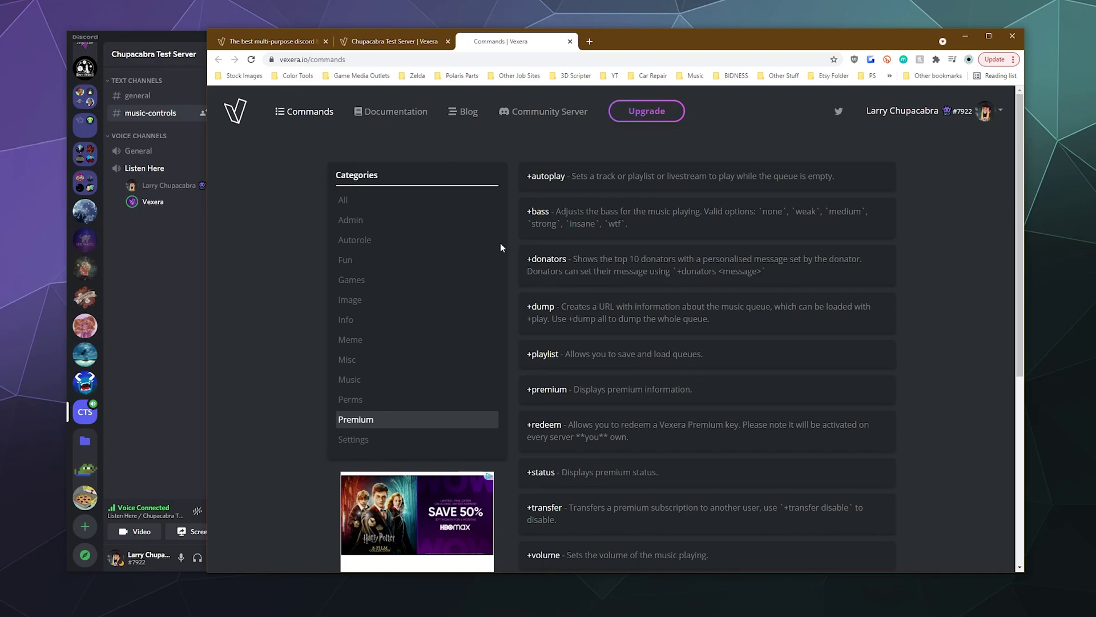
pyautogui.scroll(-1, 631, 246)
pyautogui.scroll(-2, 611, 319)
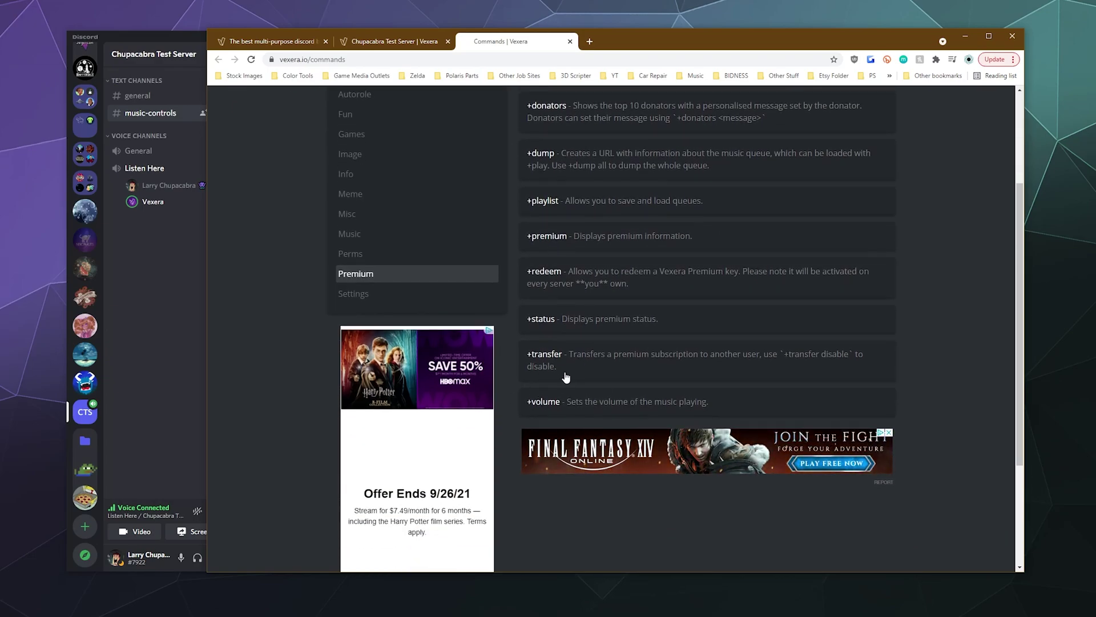
pyautogui.scroll(2, 562, 371)
pyautogui.scroll(1, 565, 366)
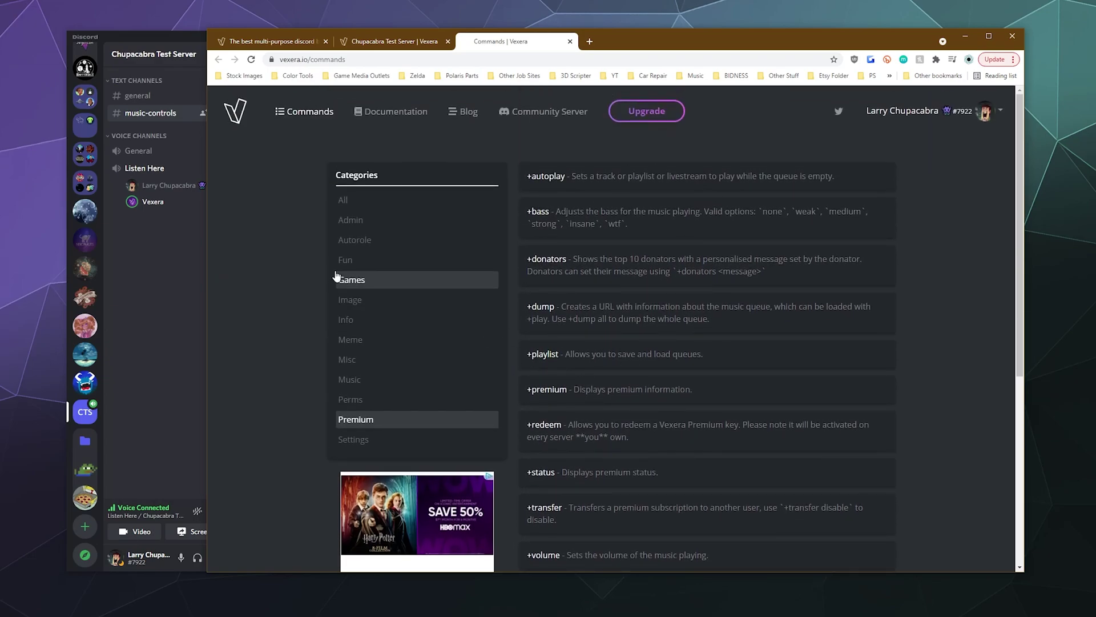
pyautogui.click(708, 316)
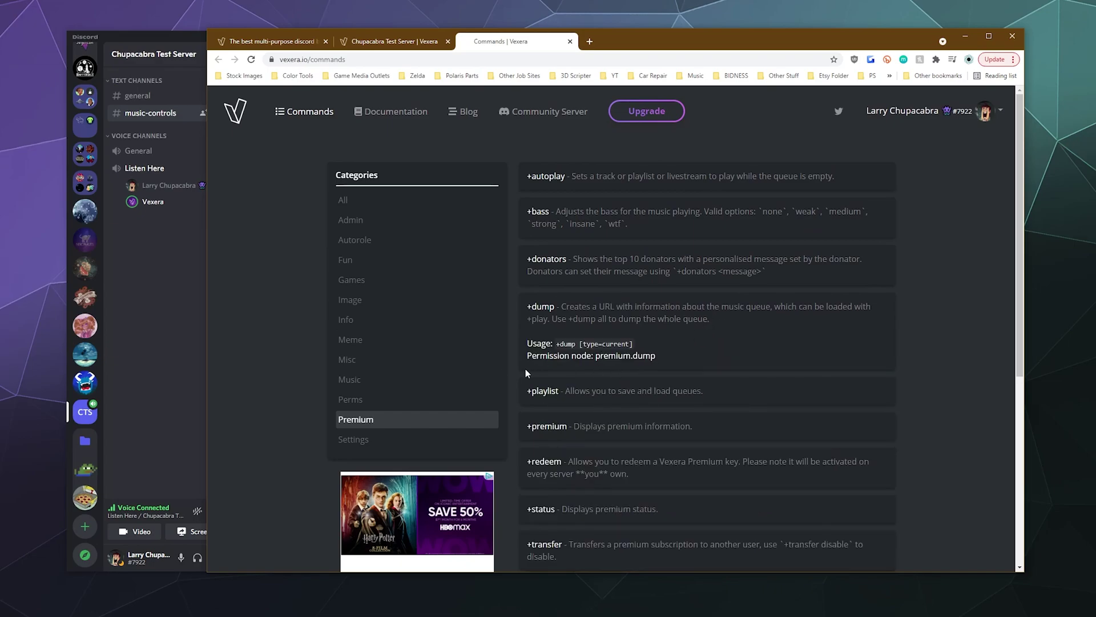
pyautogui.click(760, 398)
pyautogui.scroll(-2, 765, 422)
pyautogui.click(771, 434)
pyautogui.scroll(-2, 628, 371)
pyautogui.scroll(4, 502, 310)
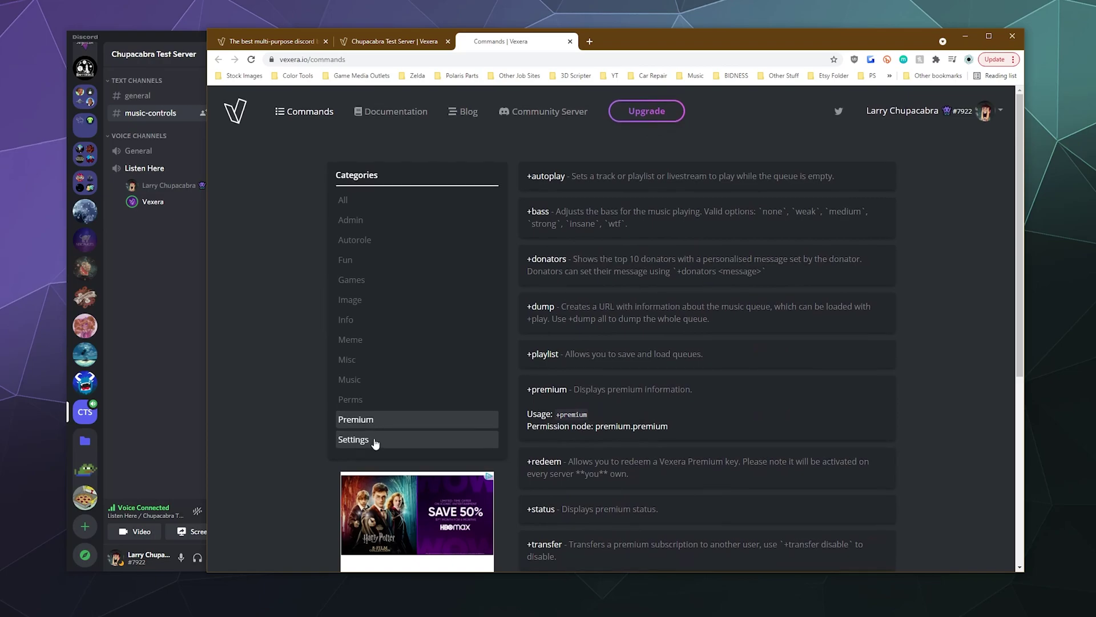
# - Look over the Settings commands and the list of all commands, with a brief check of the Discord channel
pyautogui.click(399, 439)
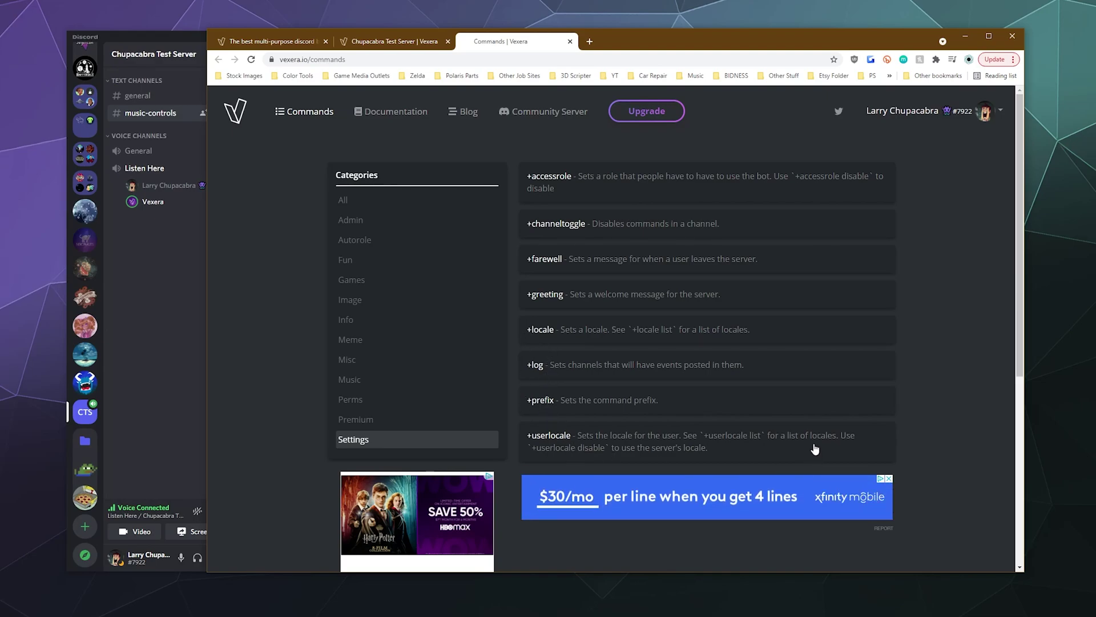
pyautogui.click(342, 200)
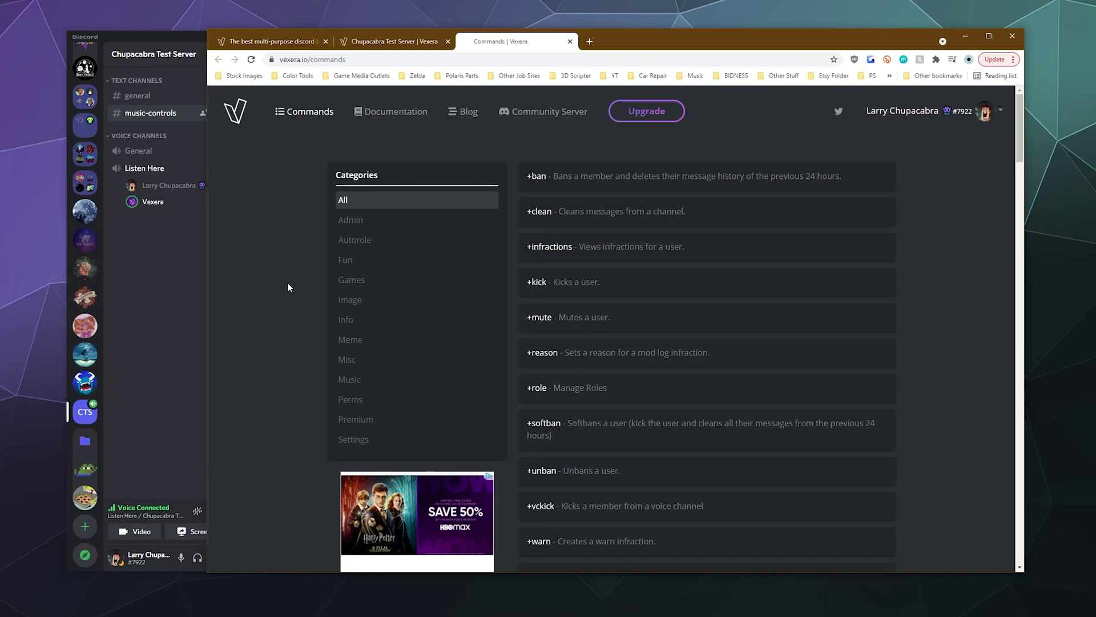
pyautogui.click(161, 277)
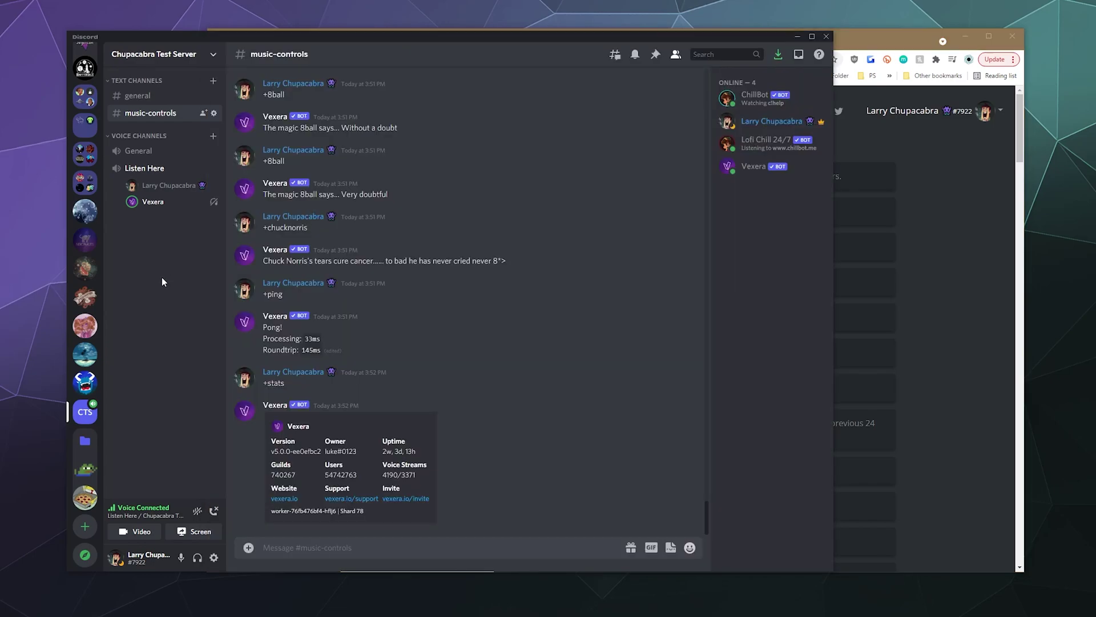
pyautogui.click(947, 257)
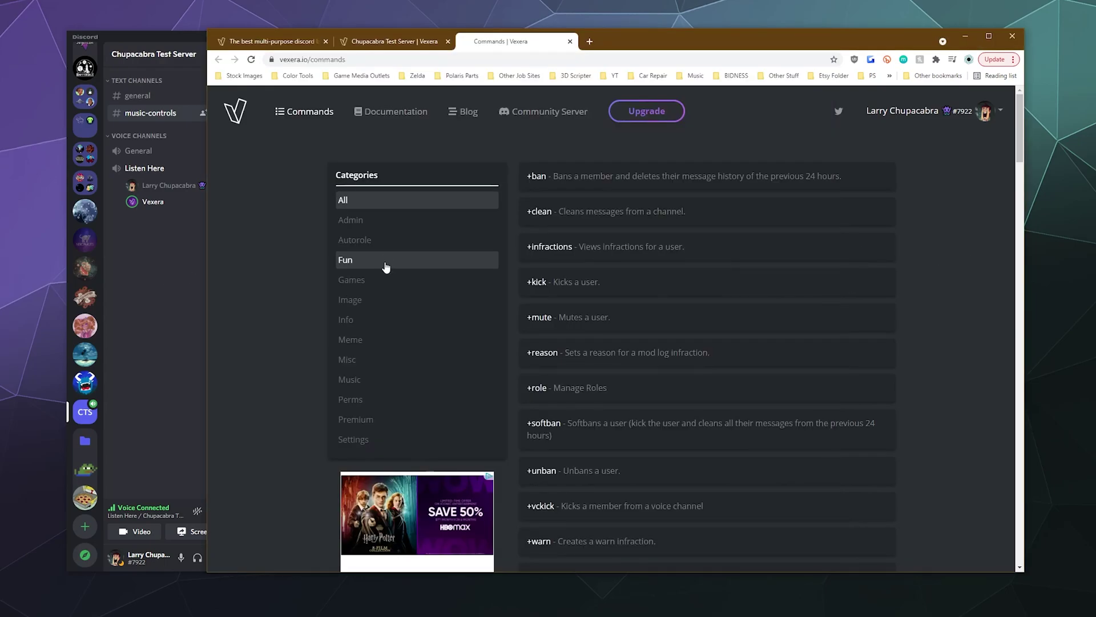
# - Review the whole list of Music commands, from +play to +shuffle
pyautogui.click(374, 379)
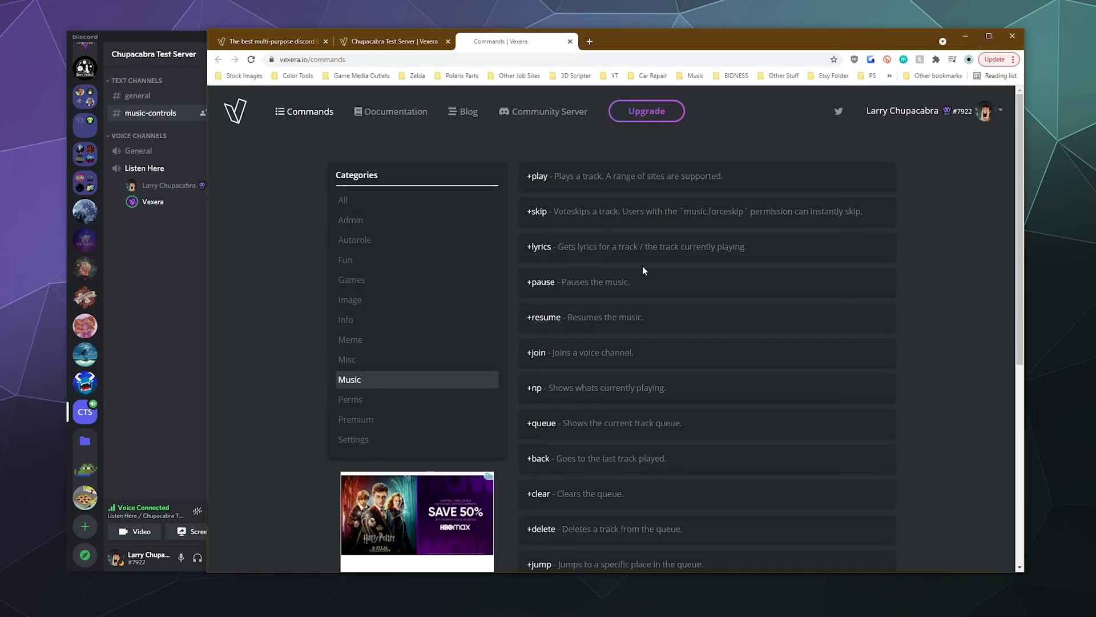
pyautogui.scroll(-1, 651, 314)
pyautogui.scroll(-3, 593, 356)
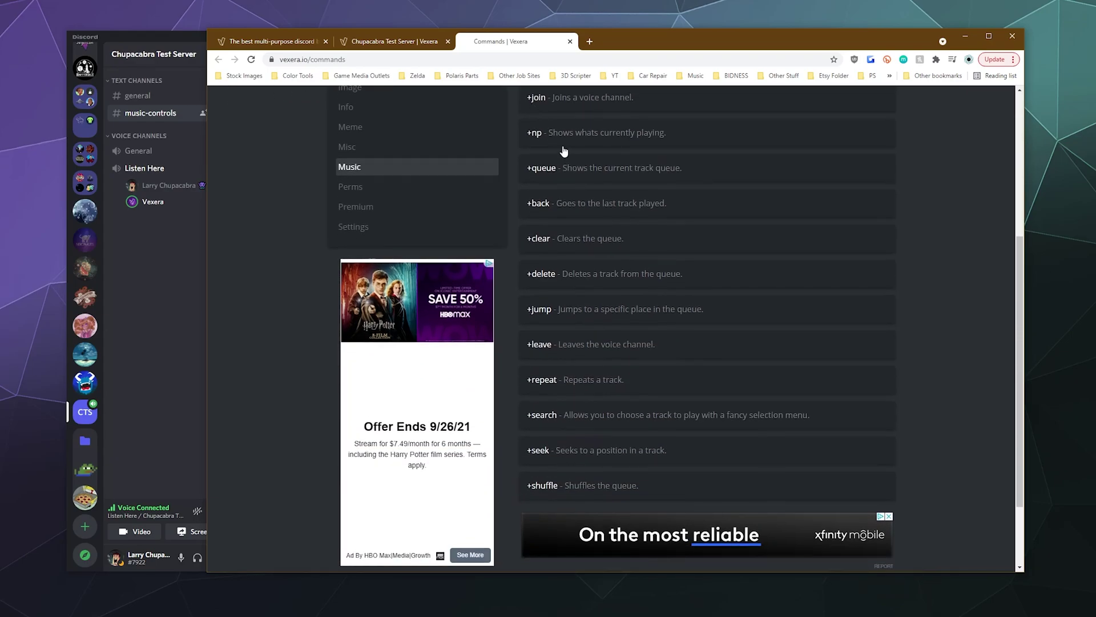
pyautogui.scroll(2, 571, 337)
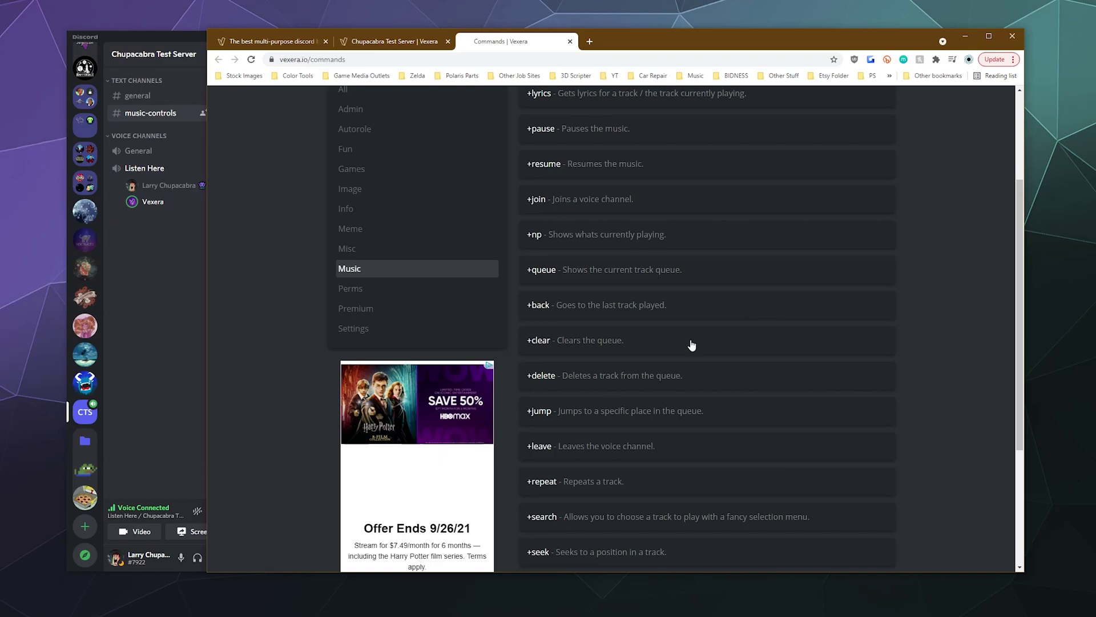
pyautogui.scroll(-4, 592, 392)
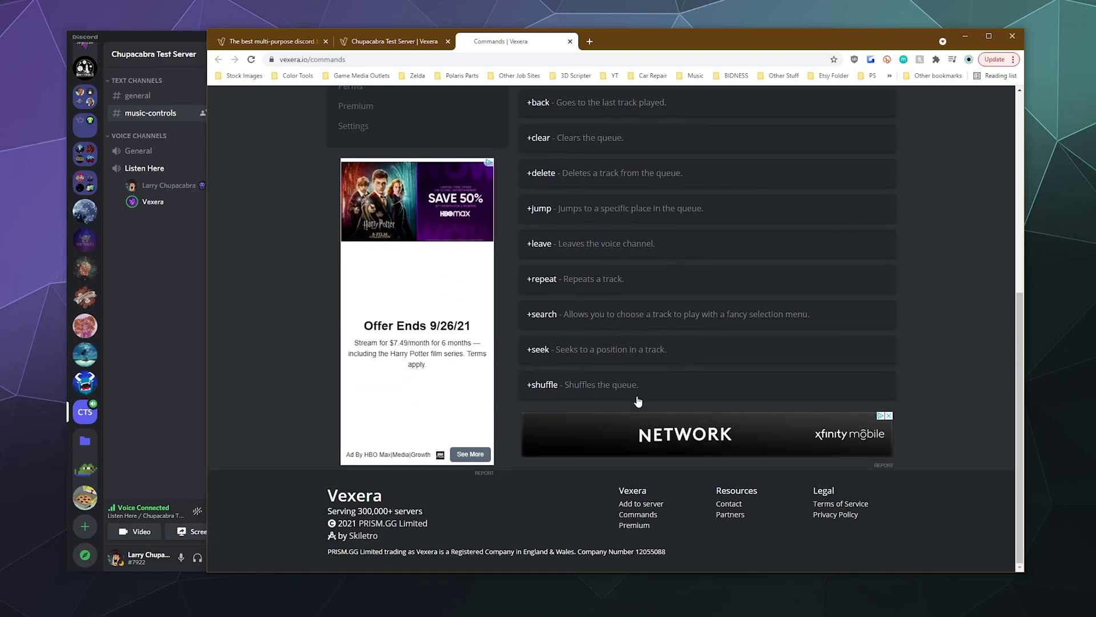
pyautogui.scroll(3, 542, 434)
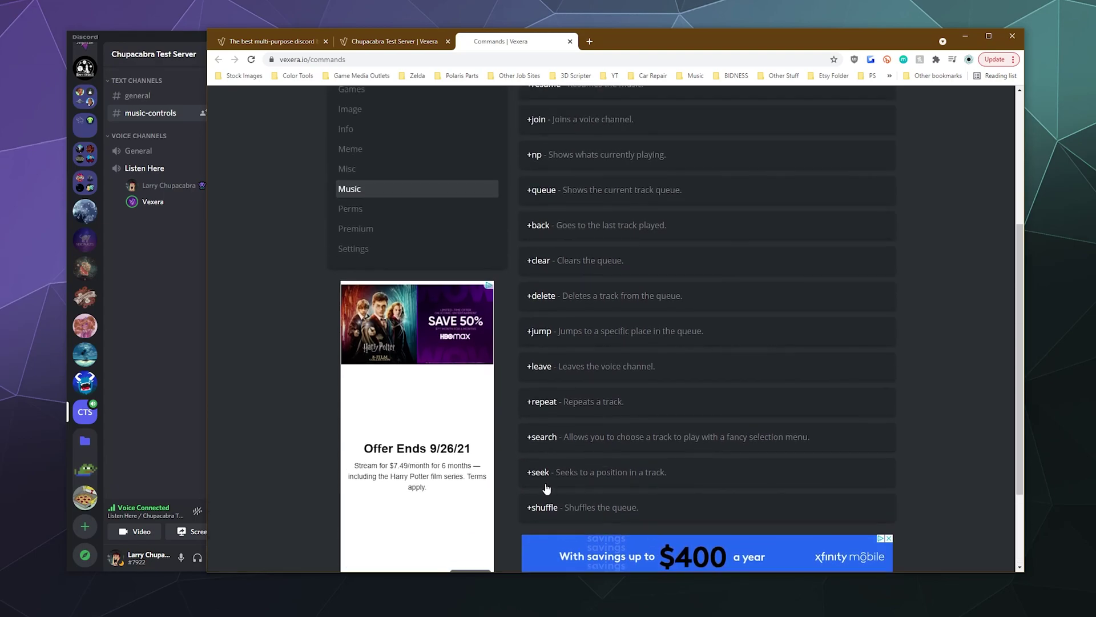
pyautogui.scroll(4, 605, 540)
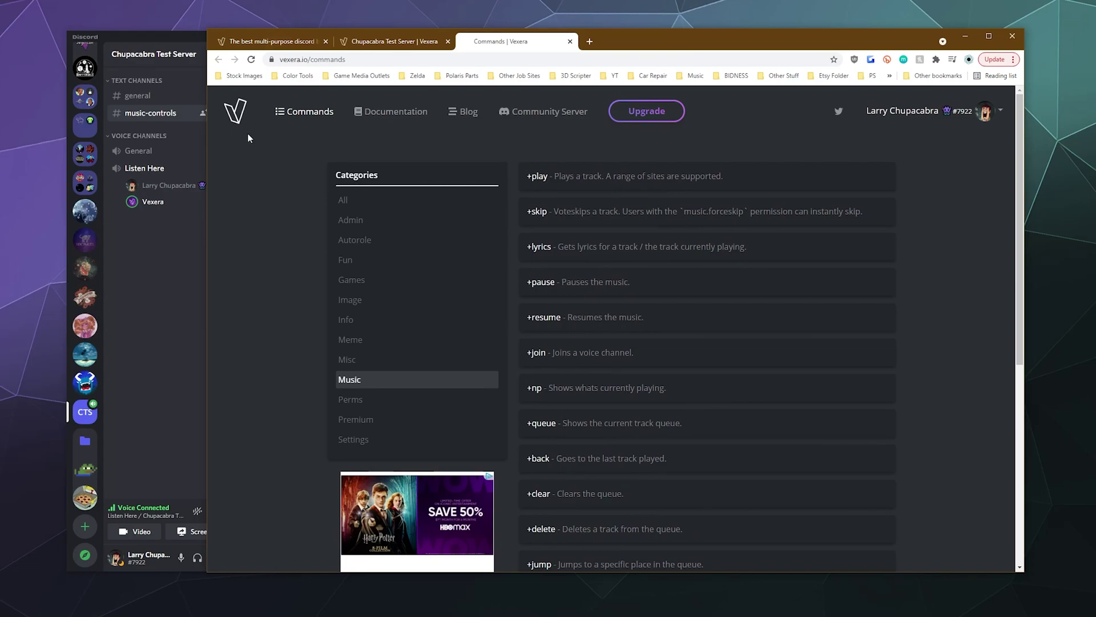
# - Open the Upgrade page in a new tab and compare the features of Vexera Premium and Vexera Pro
pyautogui.click(263, 40)
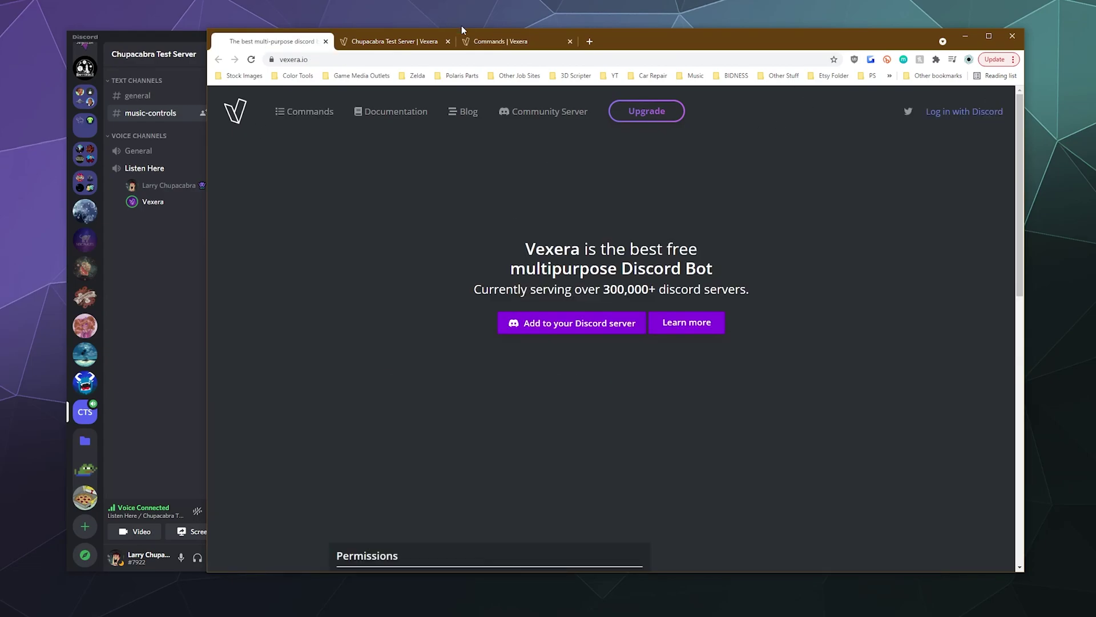
pyautogui.click(491, 41)
pyautogui.middleClick(668, 111)
pyautogui.click(602, 44)
pyautogui.scroll(-7, 642, 229)
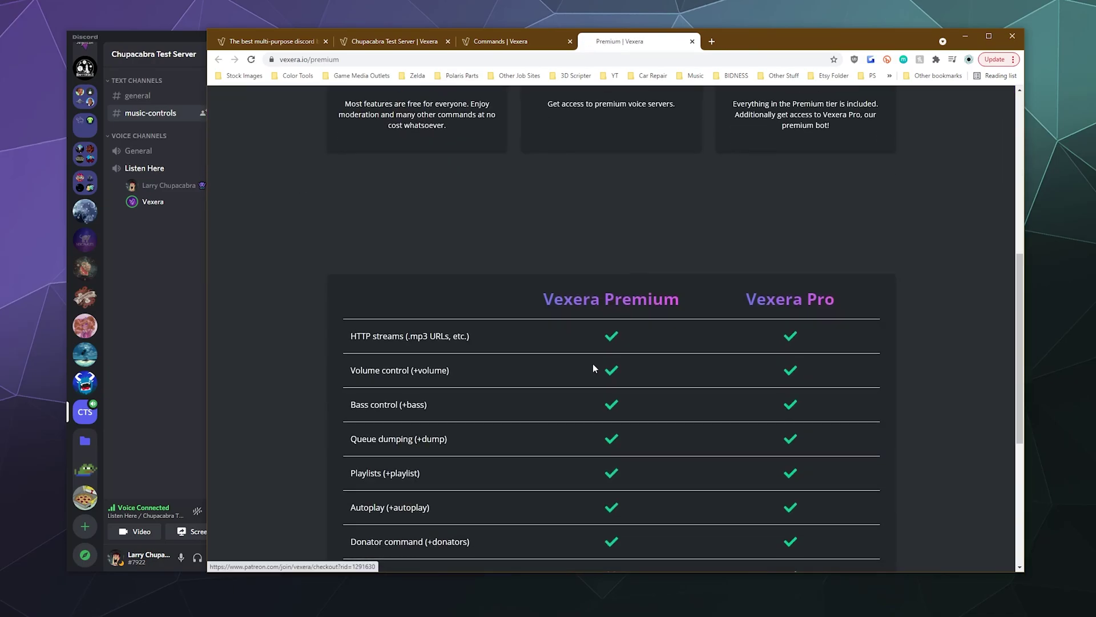
pyautogui.scroll(-6, 582, 379)
pyautogui.scroll(4, 553, 203)
pyautogui.scroll(-2, 535, 327)
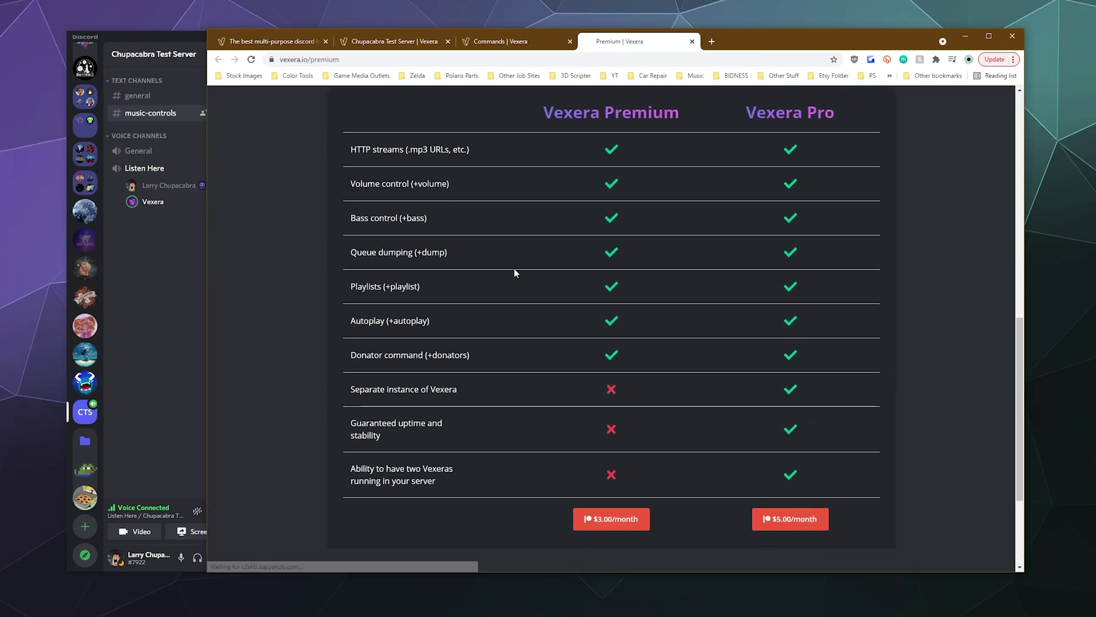
# - Revisit the Vexera home page, and send +stop in Discord's music-controls channel
pyautogui.click(309, 43)
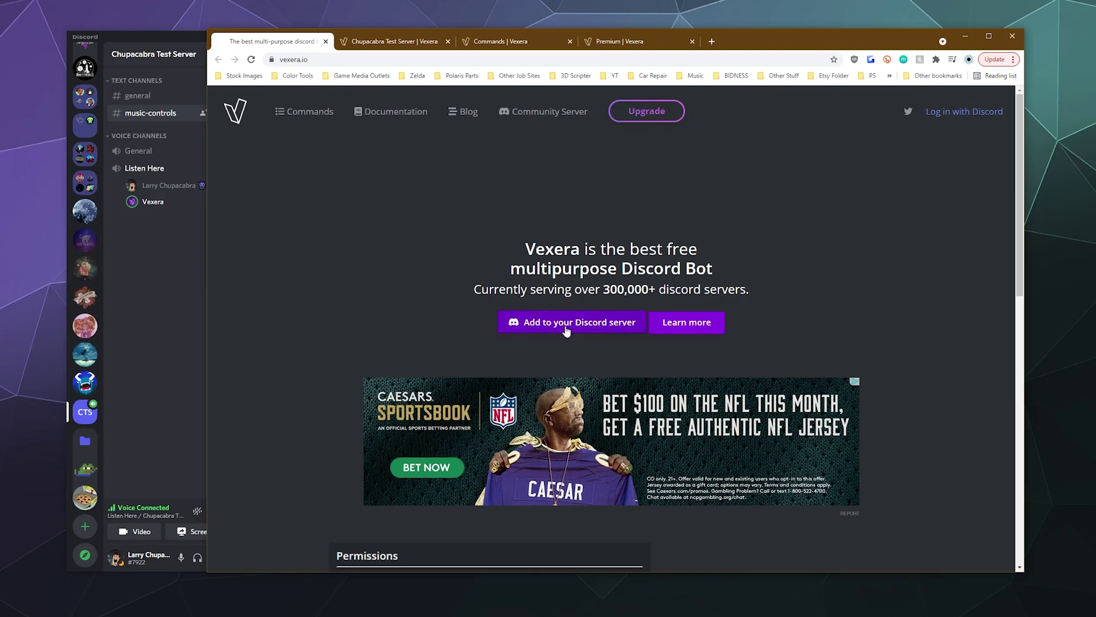
pyautogui.click(153, 262)
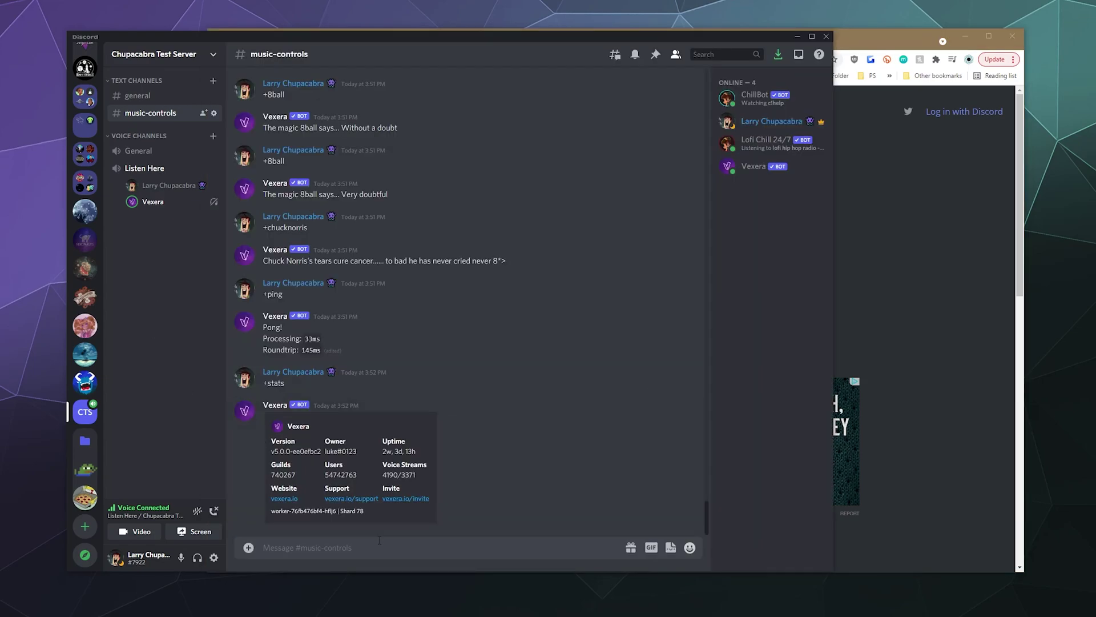
pyautogui.write('+stop')
pyautogui.press('Return')
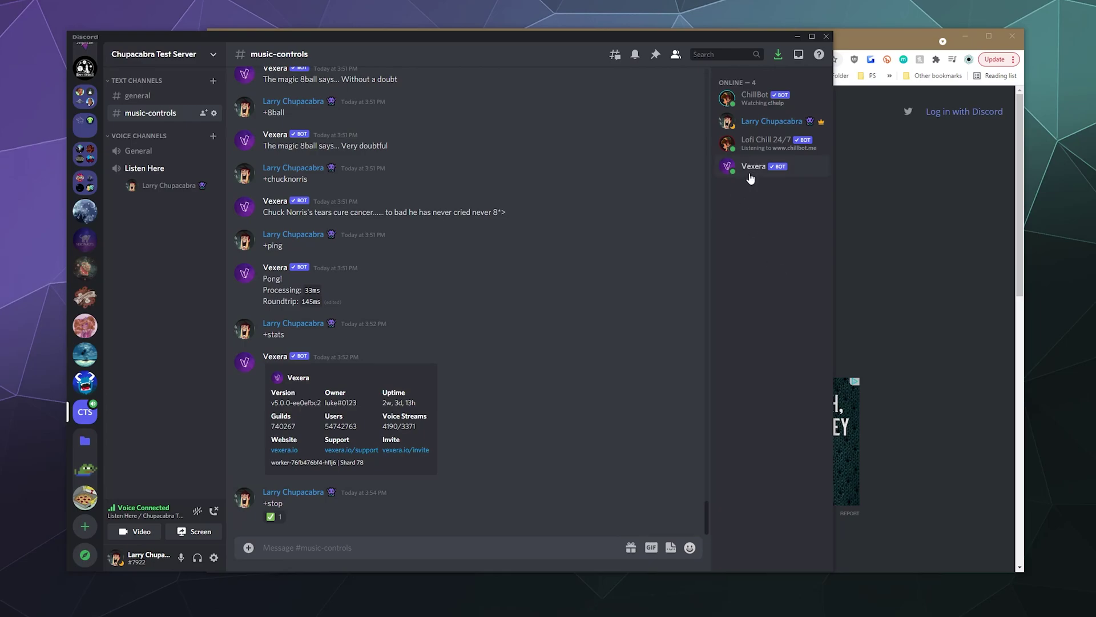
# - Look once more at the Vexera home page, server dashboard and Music commands, and return to Discord
pyautogui.click(943, 244)
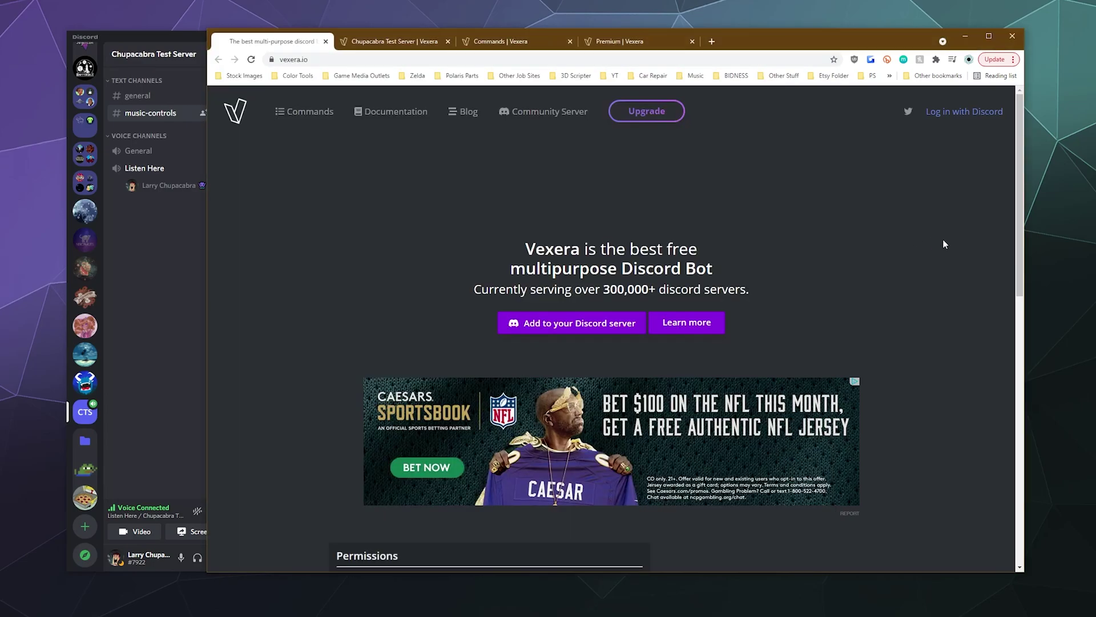
pyautogui.hotkey('ctrl', 'Tab')
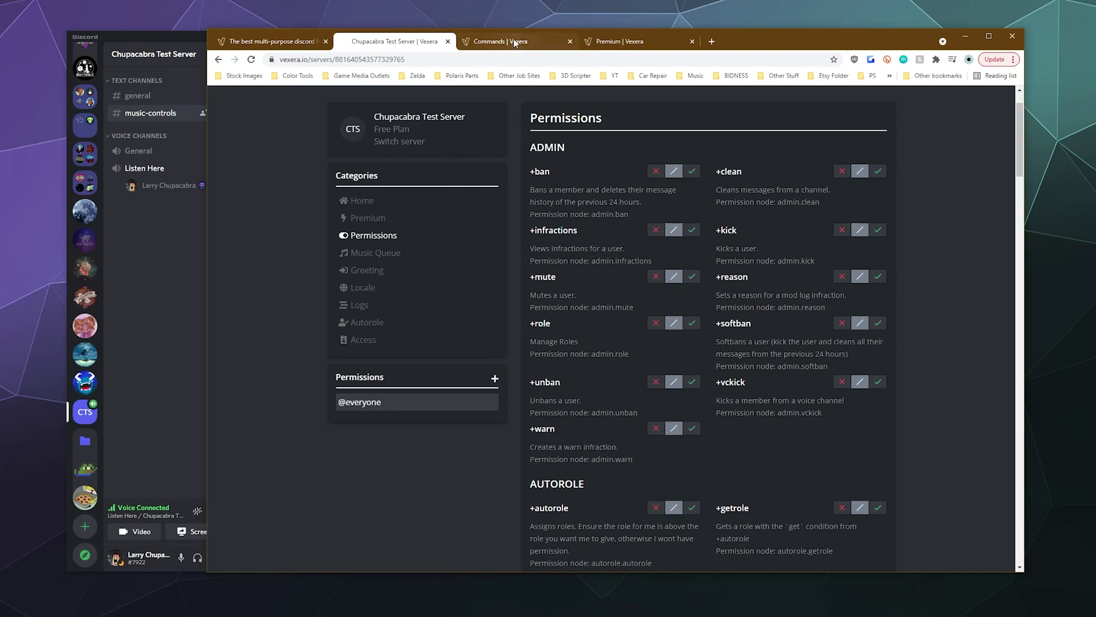
pyautogui.hotkey('ctrl', 'Tab')
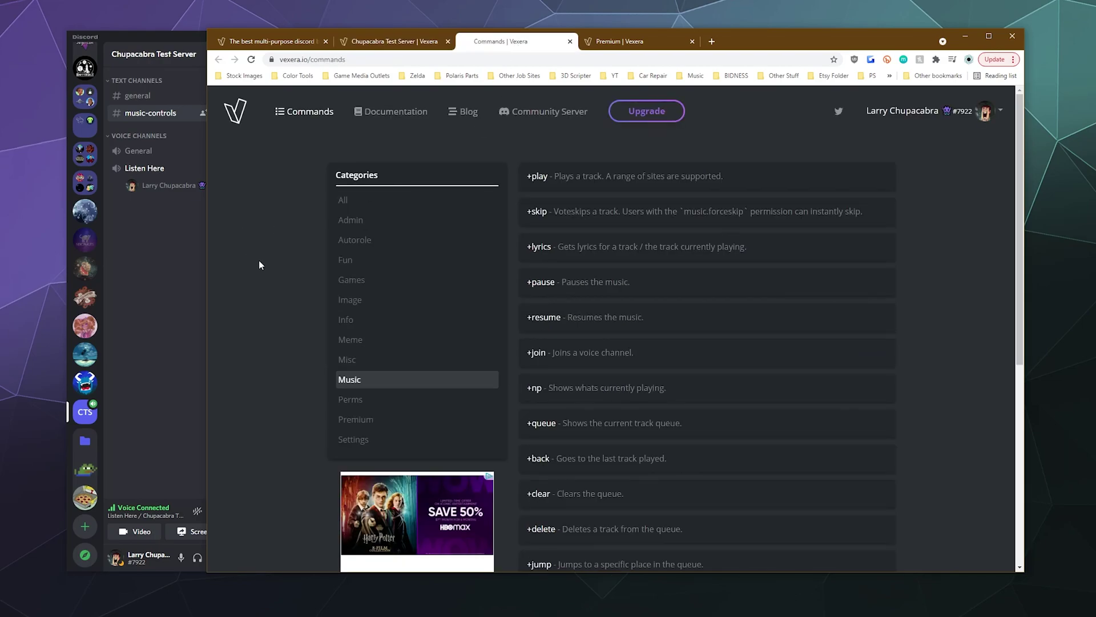
pyautogui.click(163, 266)
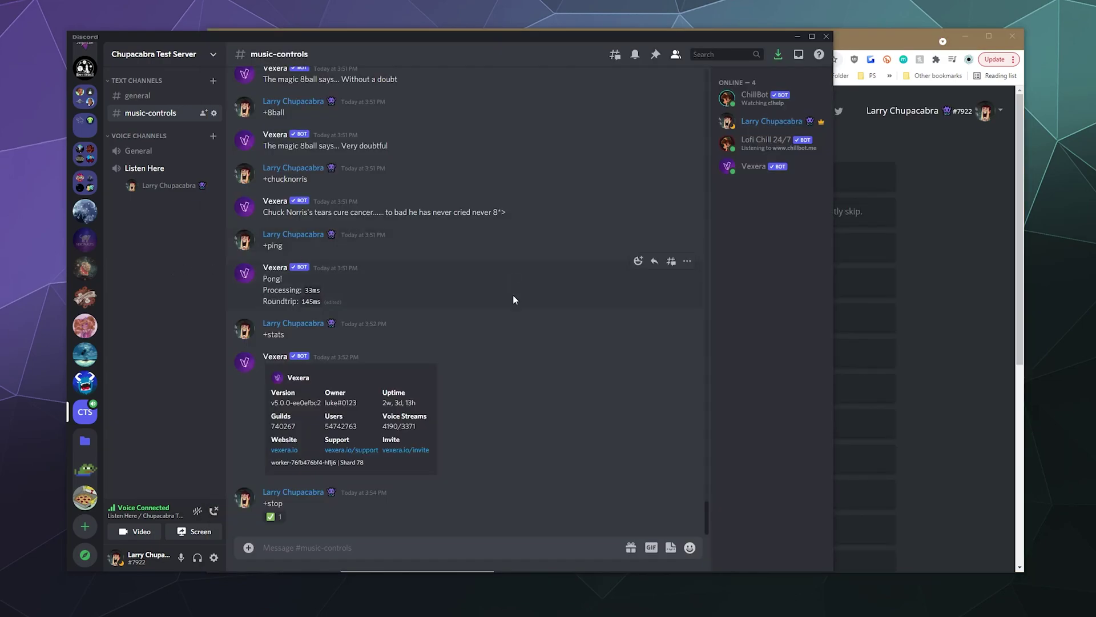